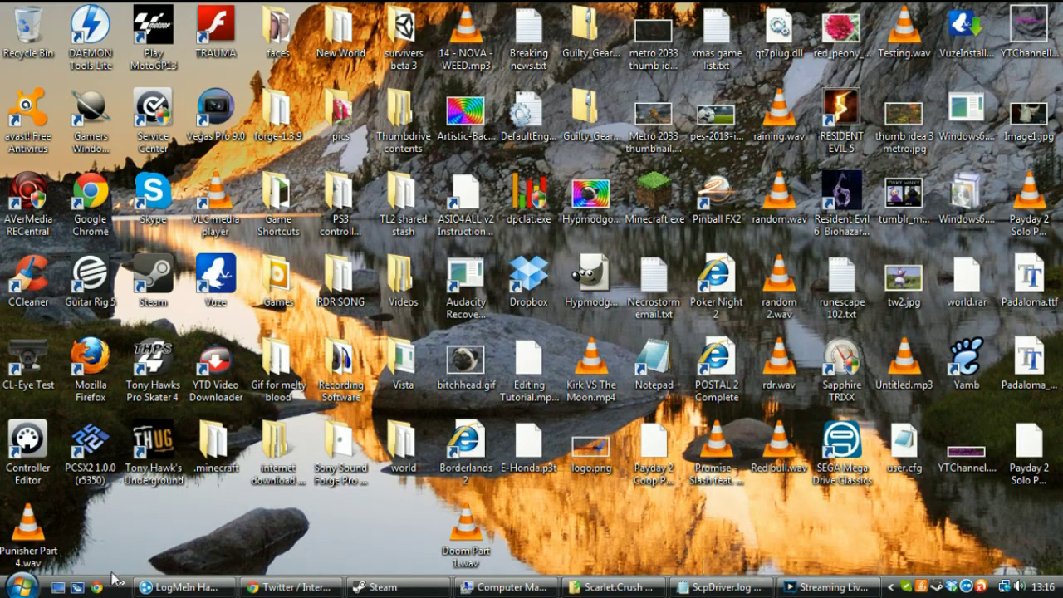
Open Game Controllers from Control Panel and check the entries in the installed controllers list.
key("super")
left_click(268, 466)
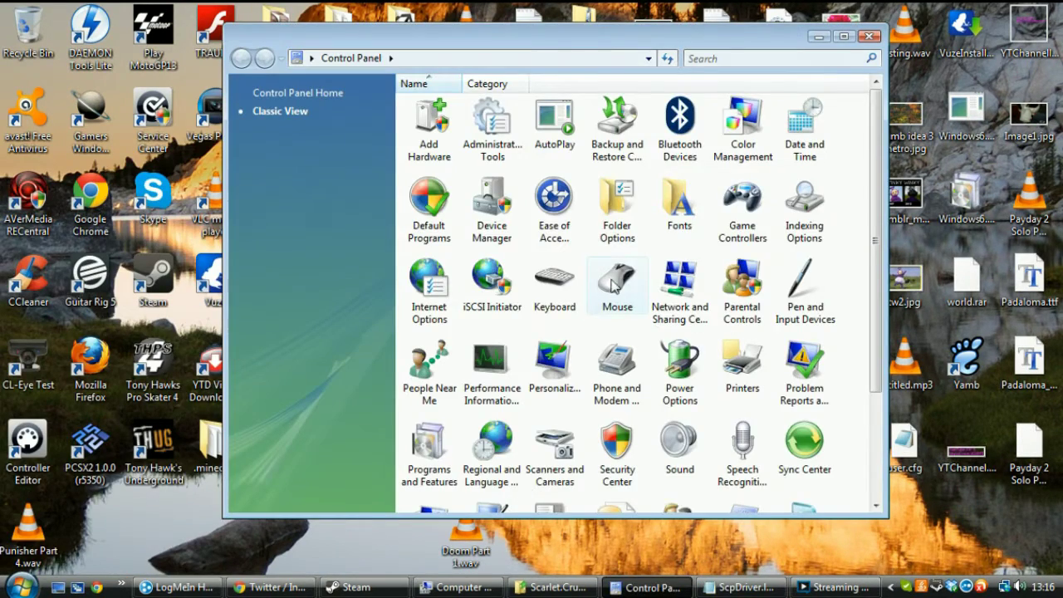
double_click(747, 199)
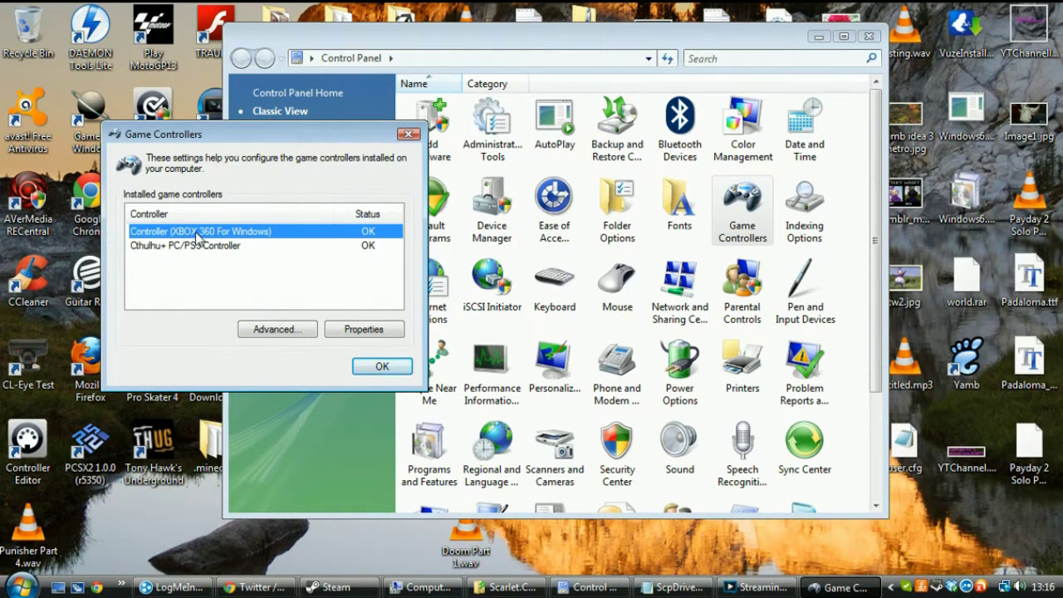
left_click(258, 245)
left_click(257, 233)
left_click(184, 245)
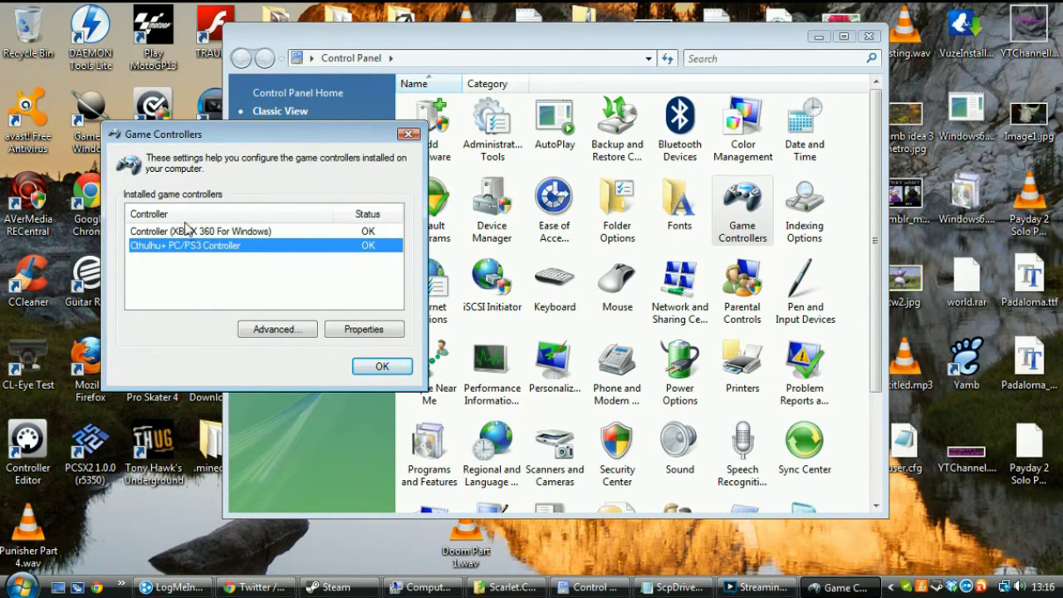
left_click(203, 232)
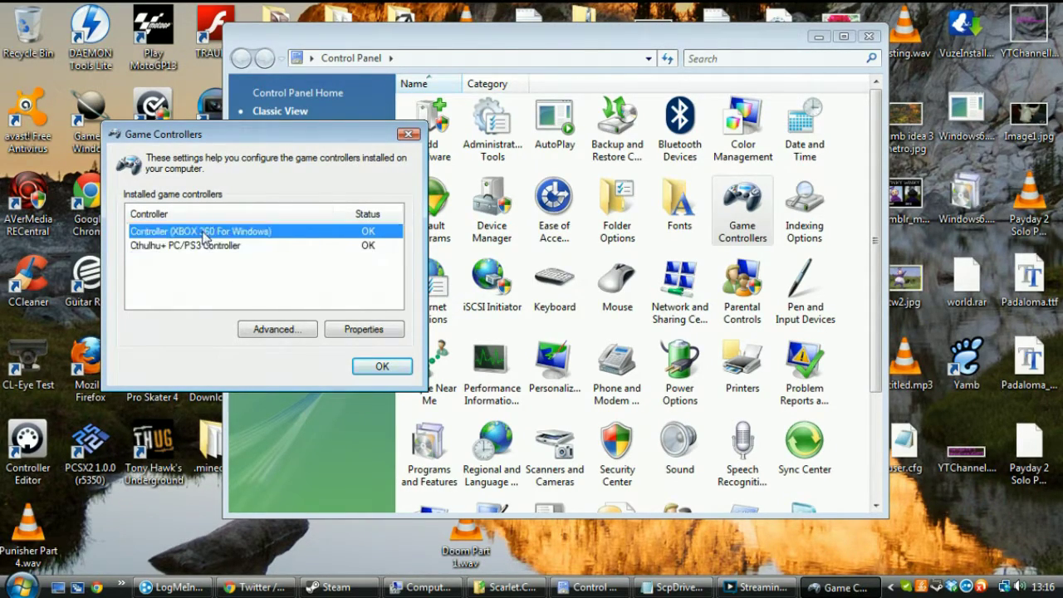
left_click(192, 245)
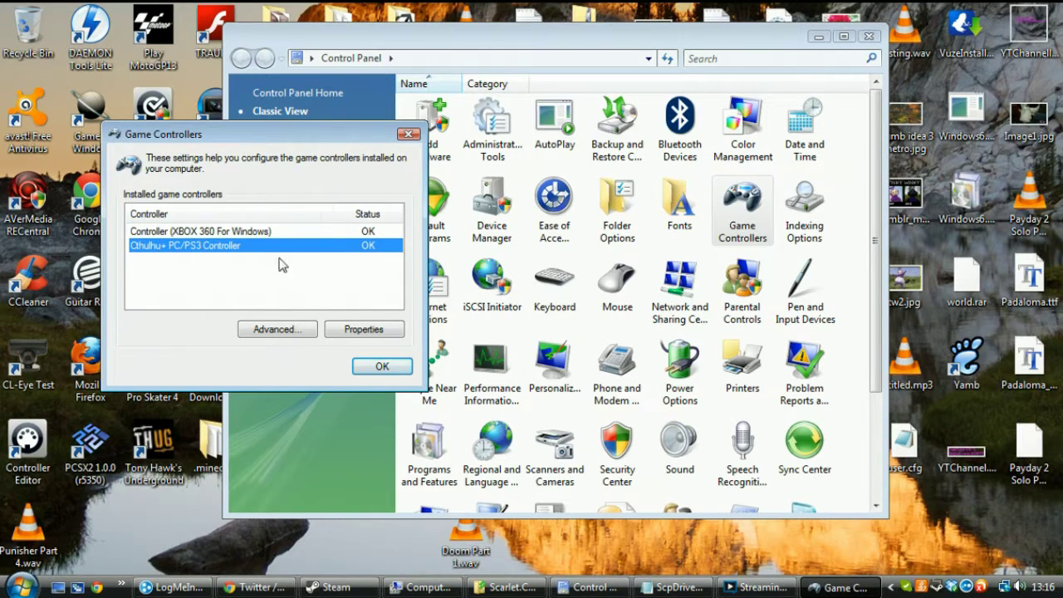
View the properties of the Cthulhu+ PC/PS3 Controller, close both controller dialogs and minimise Control Panel.
left_click(382, 330)
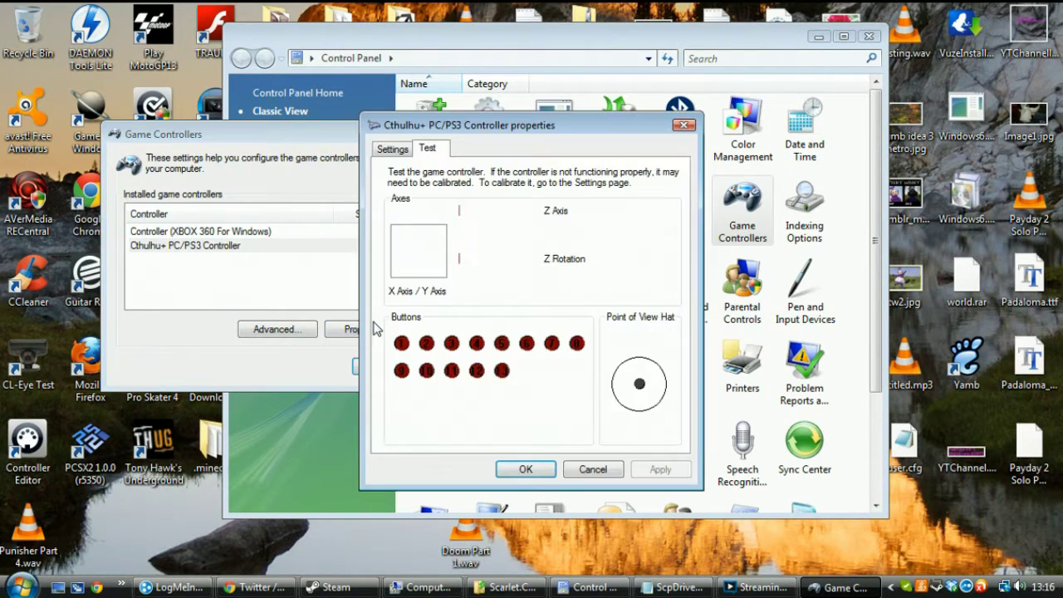
left_click(408, 151)
left_click(683, 125)
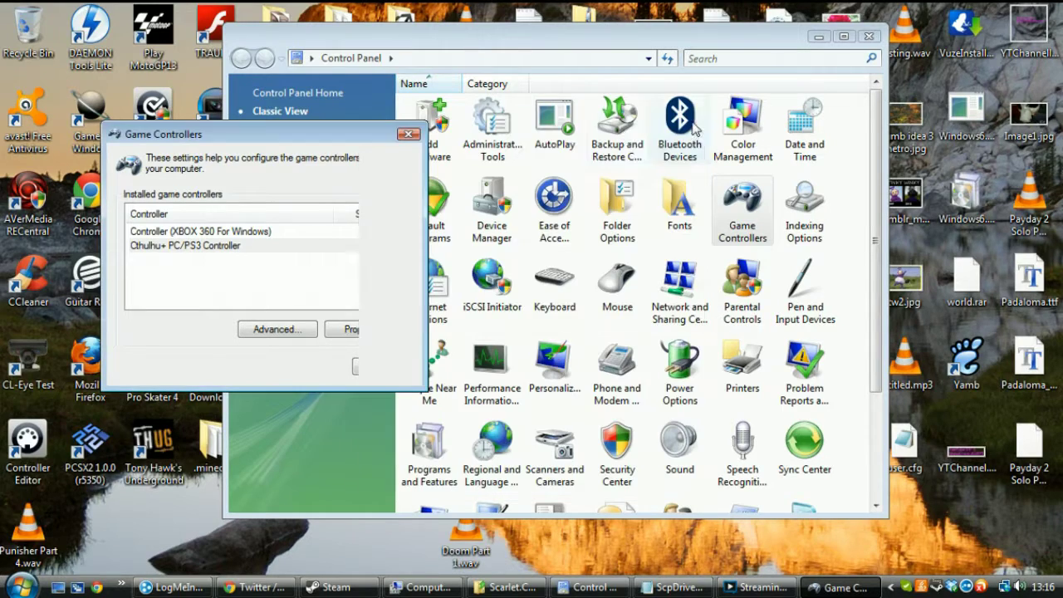
left_click(408, 134)
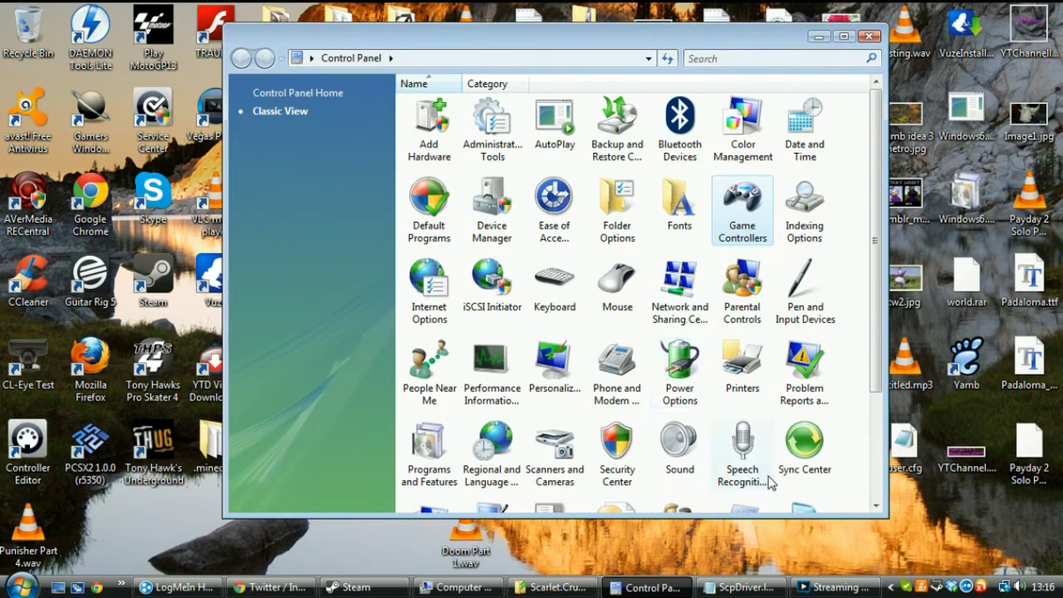
left_click(818, 37)
Review the driver installation log ScpDriver.log, also opening it from the Scarlet.Crush Productions folder.
left_click(745, 587)
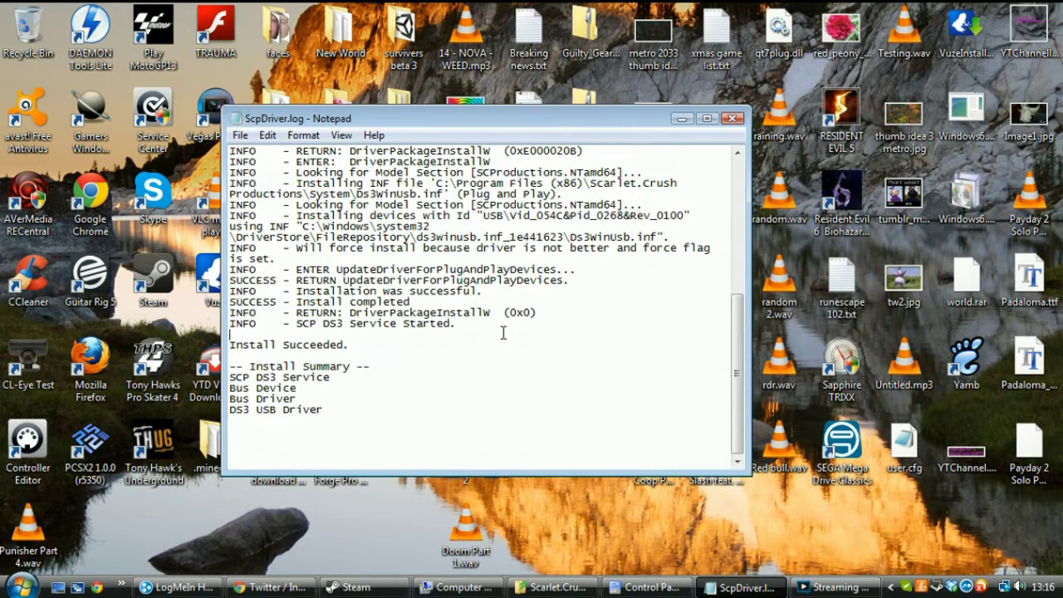
scroll(442, 303, "up", 2)
scroll(441, 298, "down", 2)
left_click(554, 586)
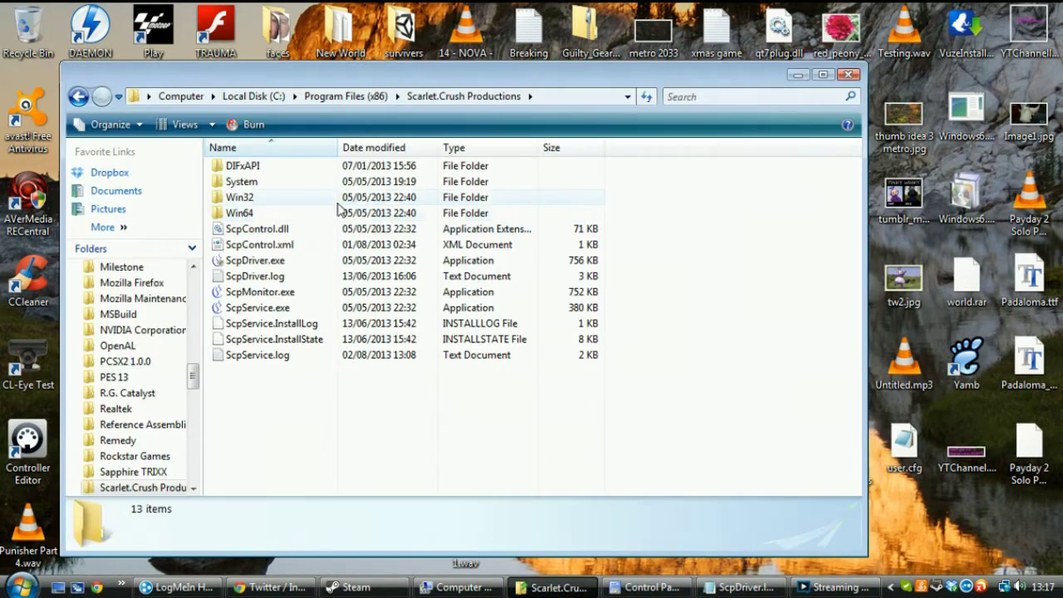
double_click(278, 276)
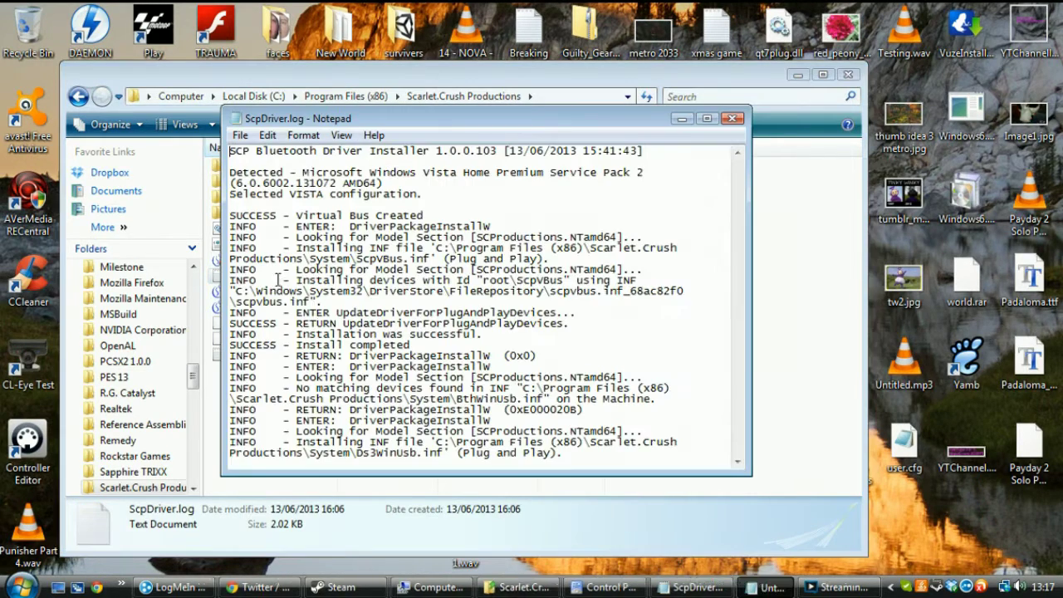
scroll(278, 279, "down", 8)
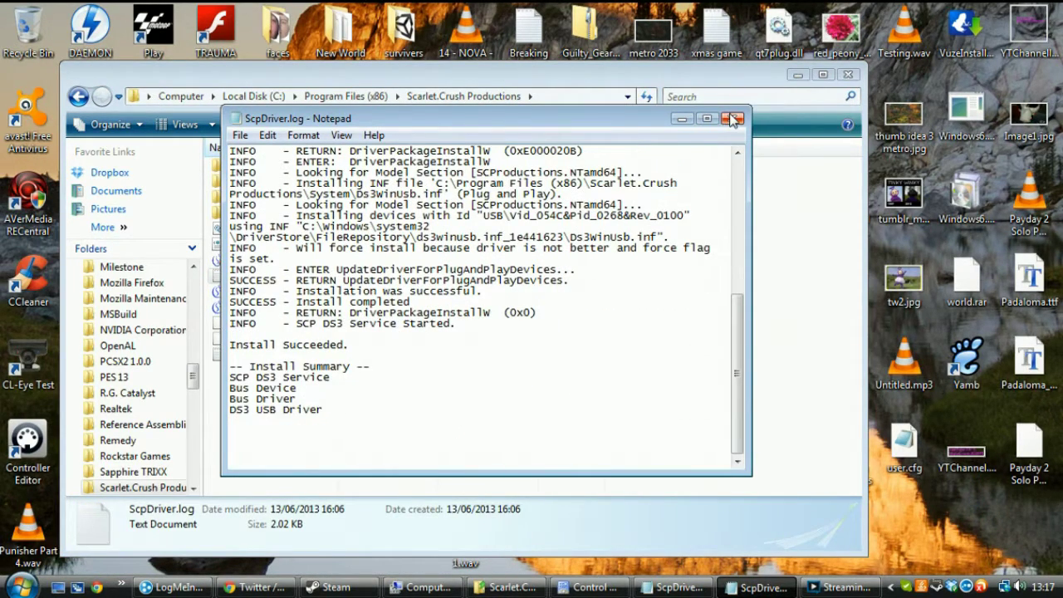
left_click(733, 118)
Check the ScpService.log file in the Scarlet.Crush Productions folder, close it and minimise the folder.
double_click(266, 354)
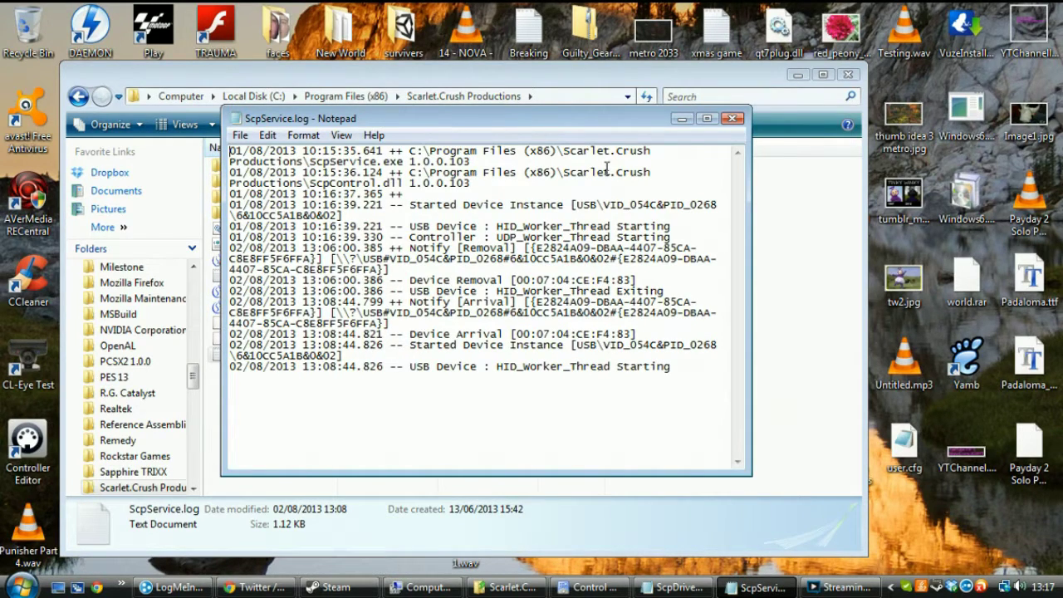
left_click(732, 120)
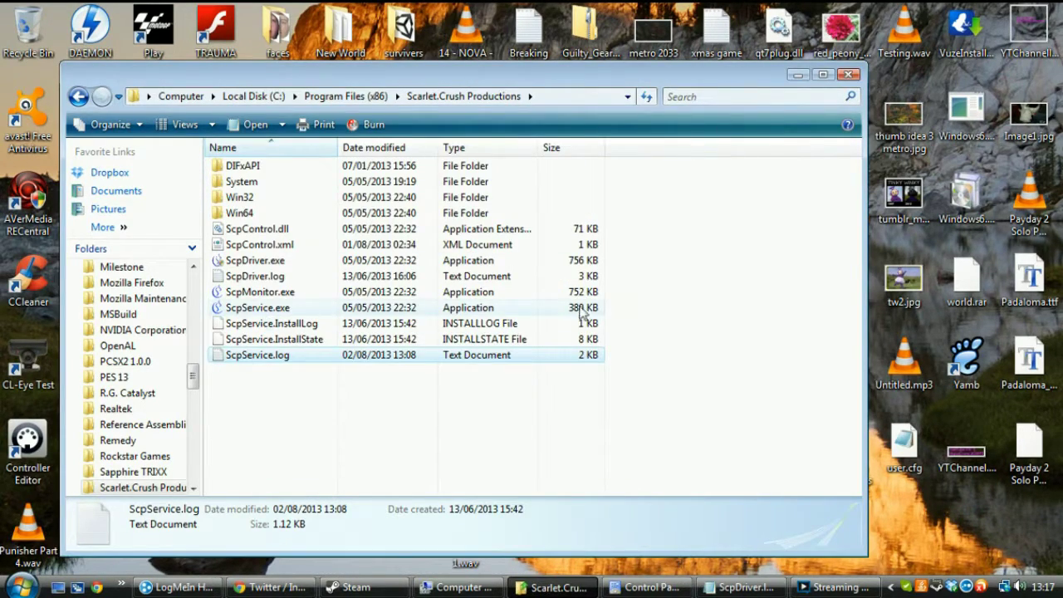
left_click(796, 76)
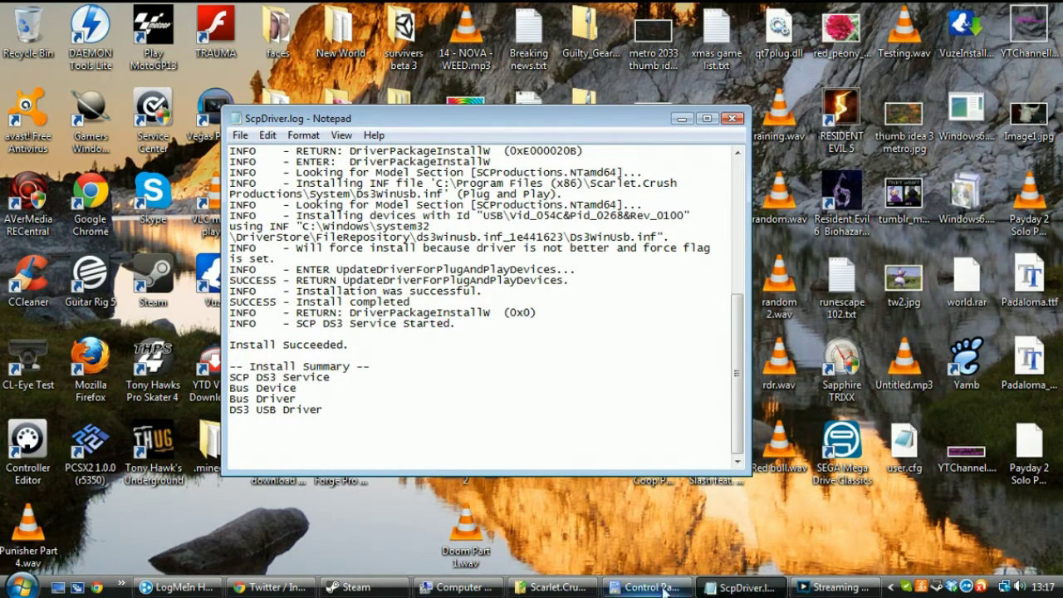
Launch Computer Management with permission granted, and close the remaining ScpDriver.log window.
left_click(21, 586)
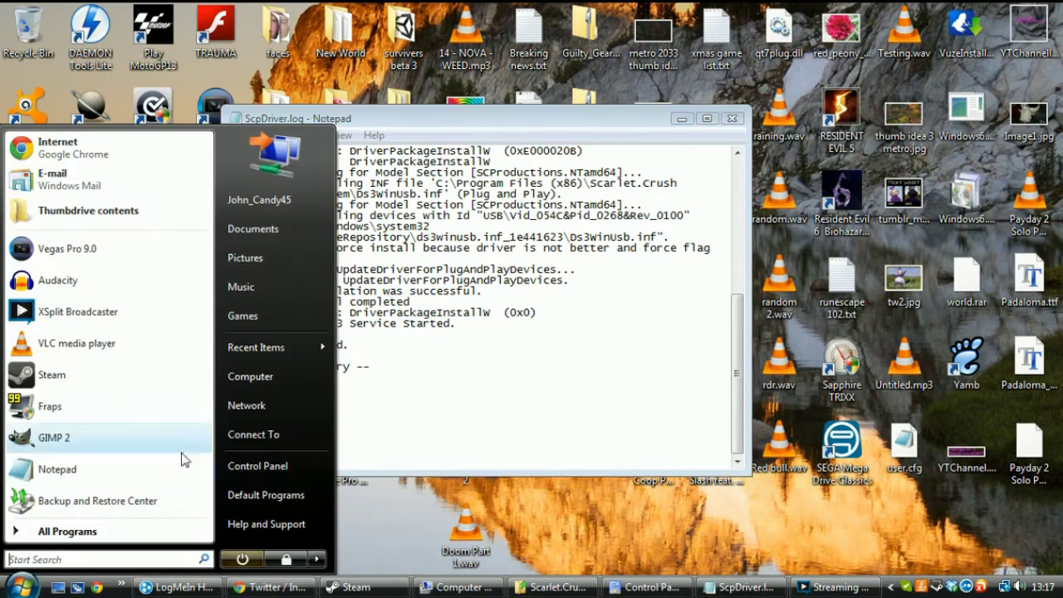
right_click(279, 380)
left_click(324, 430)
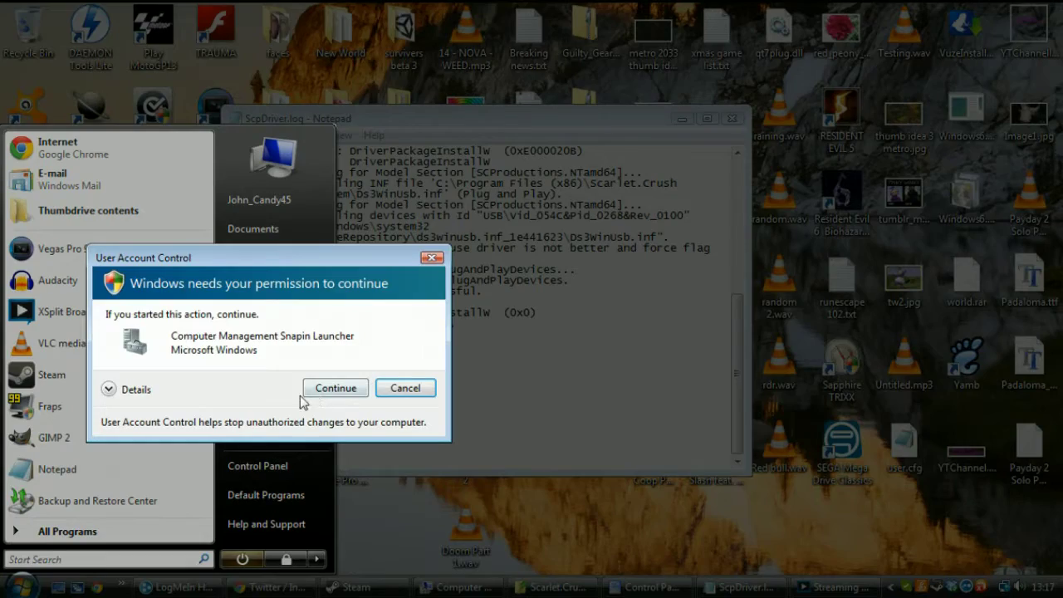
left_click(333, 388)
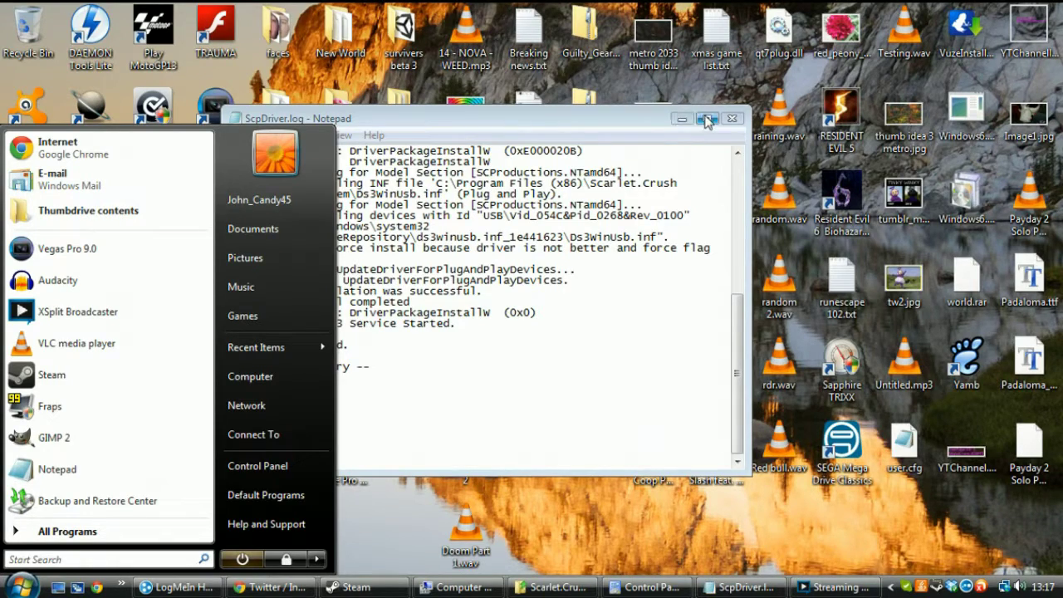
left_click(732, 118)
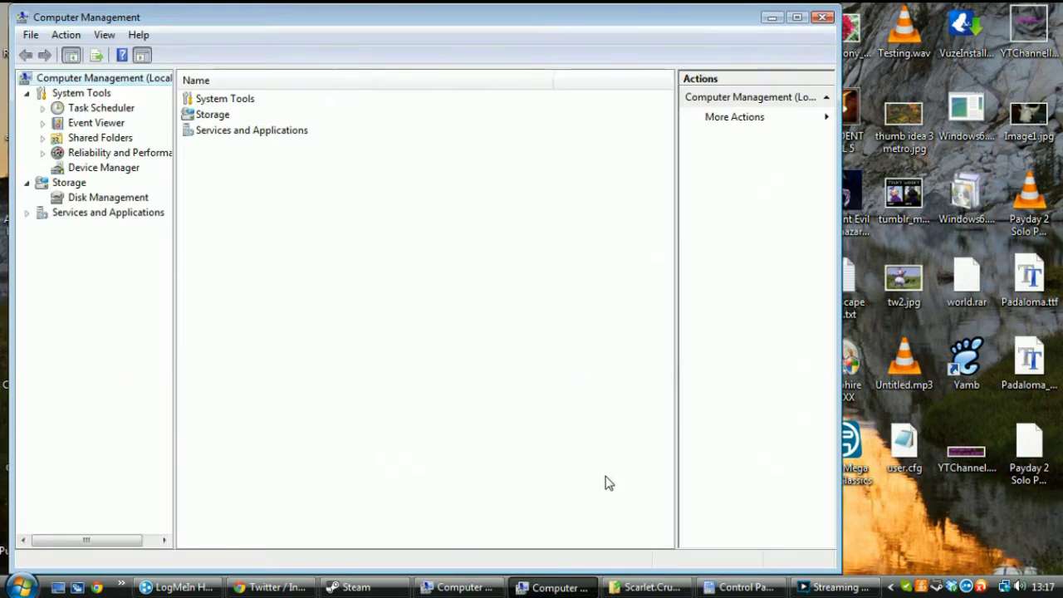
Show the Services list under Services and Applications and locate the SCP DS3 Service.
left_click(26, 213)
left_click(83, 228)
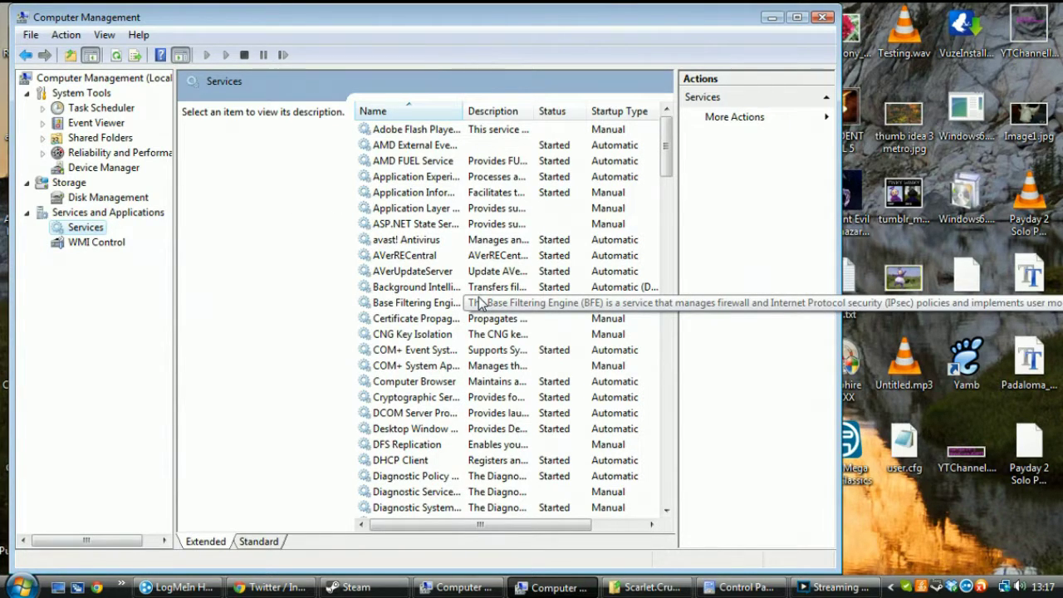
left_click(453, 349)
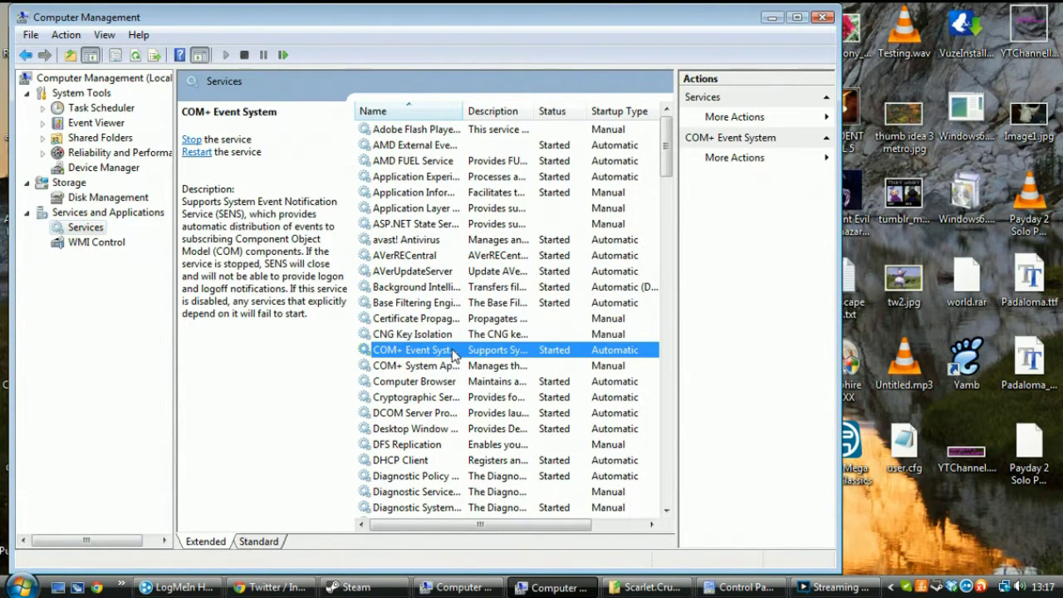
key("s")
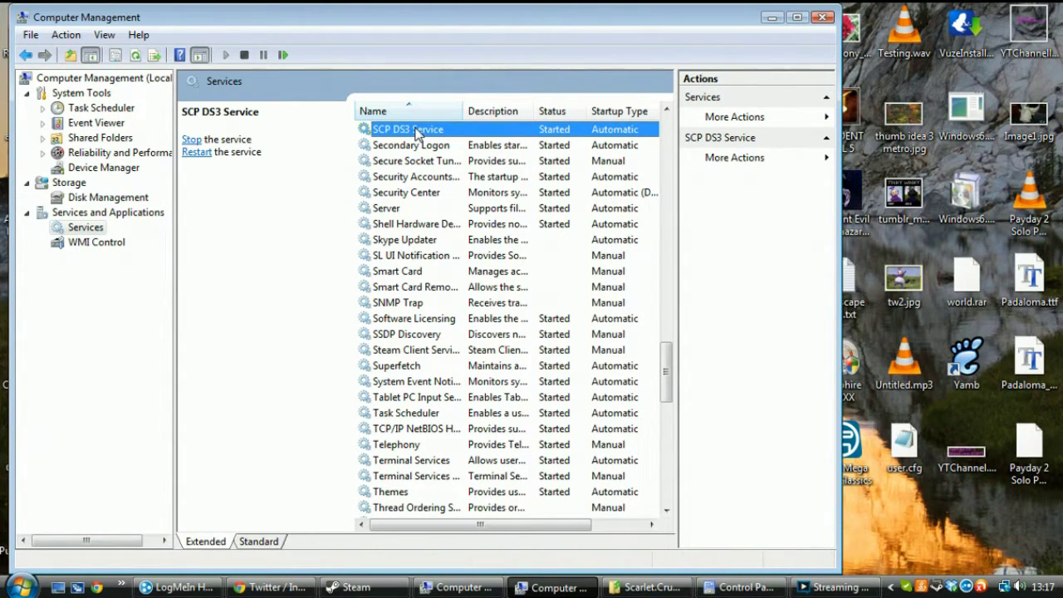
Stop the SCP DS3 Service and minimise Computer Management.
right_click(418, 128)
left_click(407, 132)
right_click(416, 132)
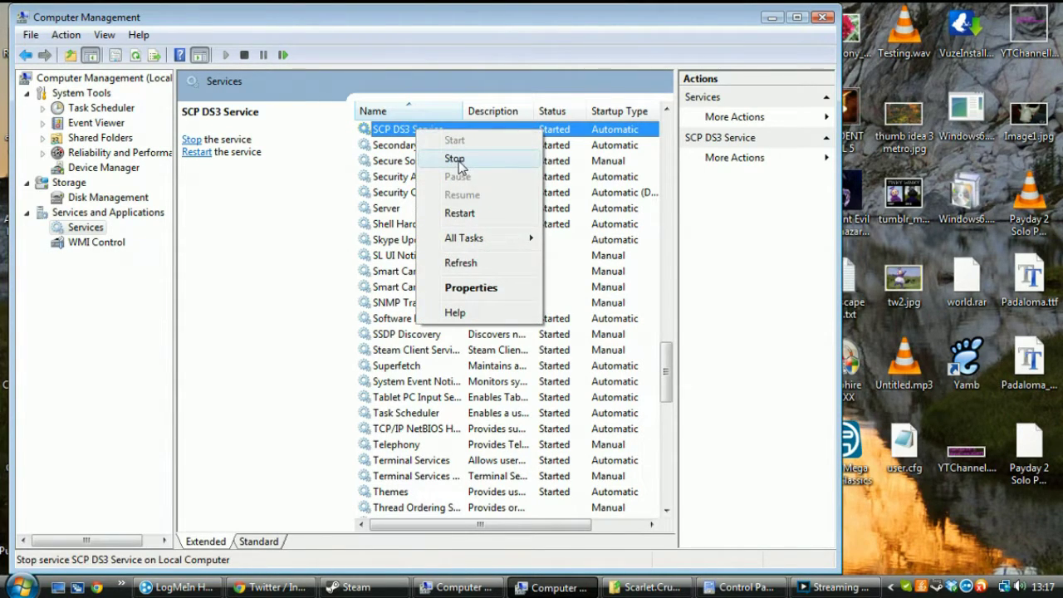
left_click(459, 160)
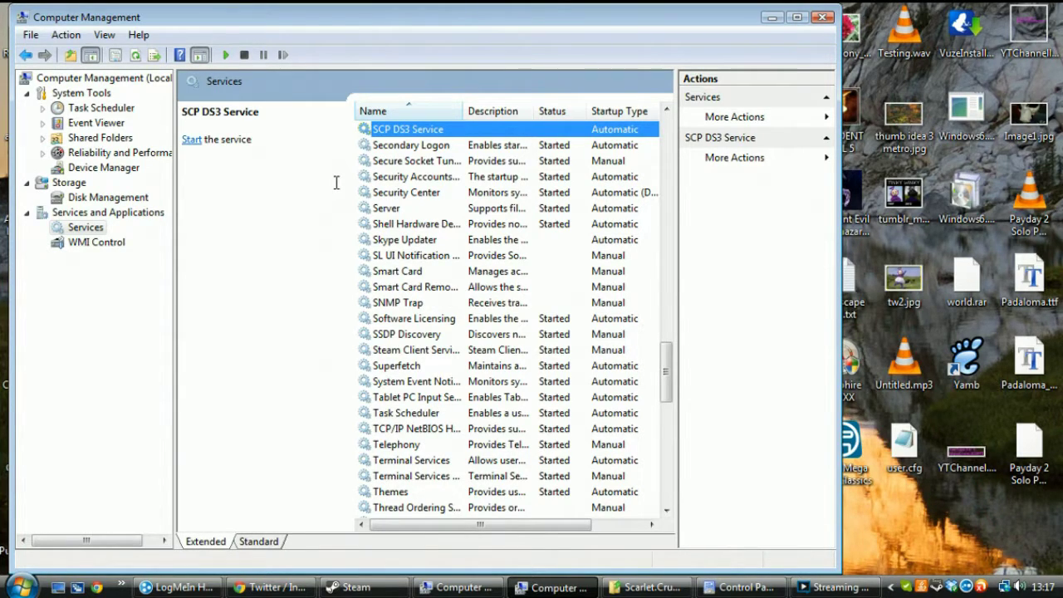
scroll(498, 207, "up", 3)
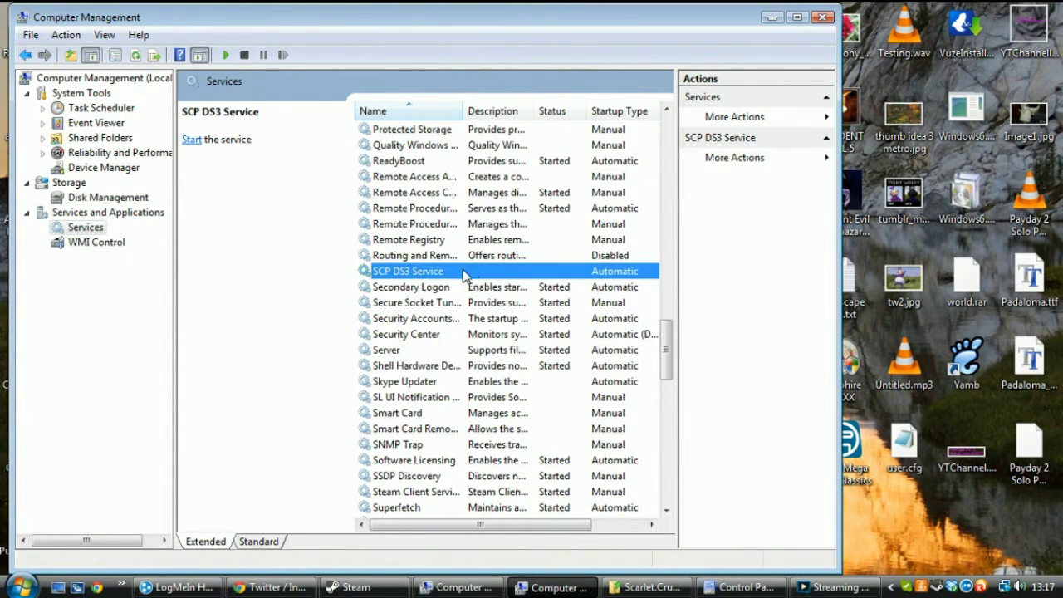
key("Up")
key("Down")
left_click(772, 18)
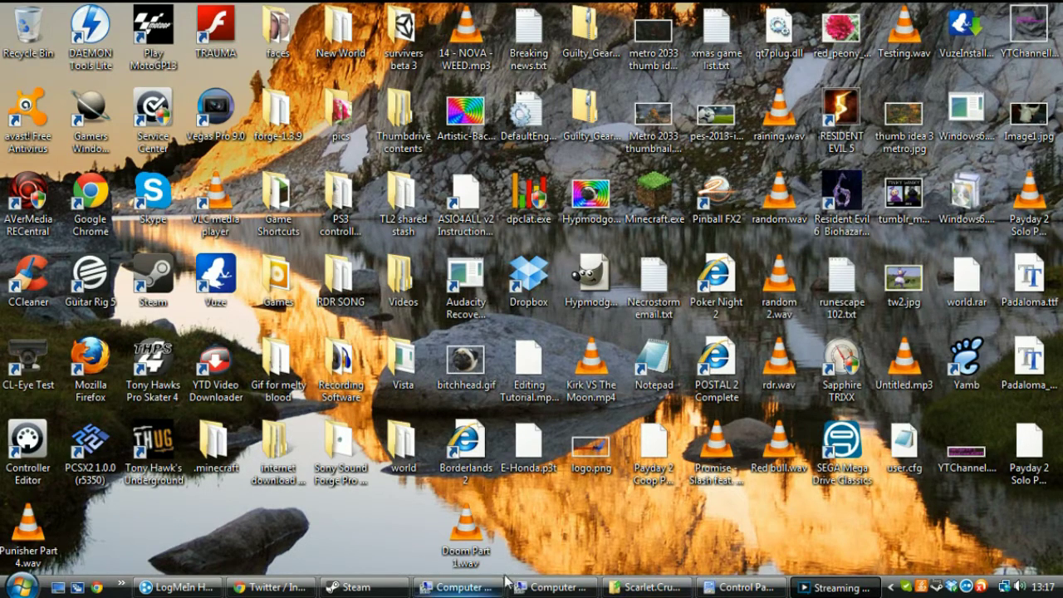
Reopen Game Controllers from Control Panel to recheck which controllers are installed, and close the dialog.
left_click(20, 585)
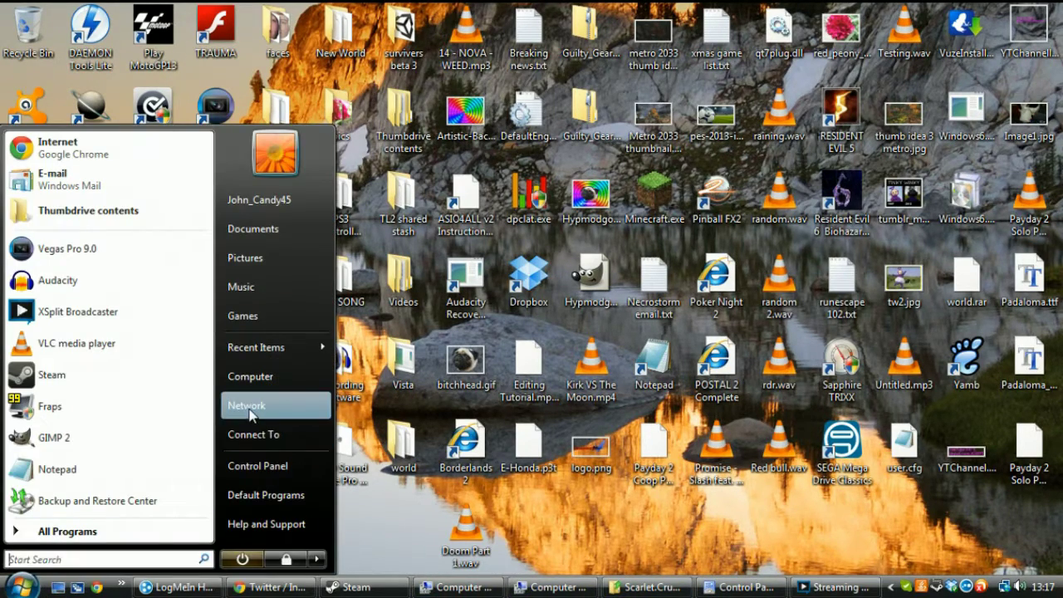
left_click(257, 466)
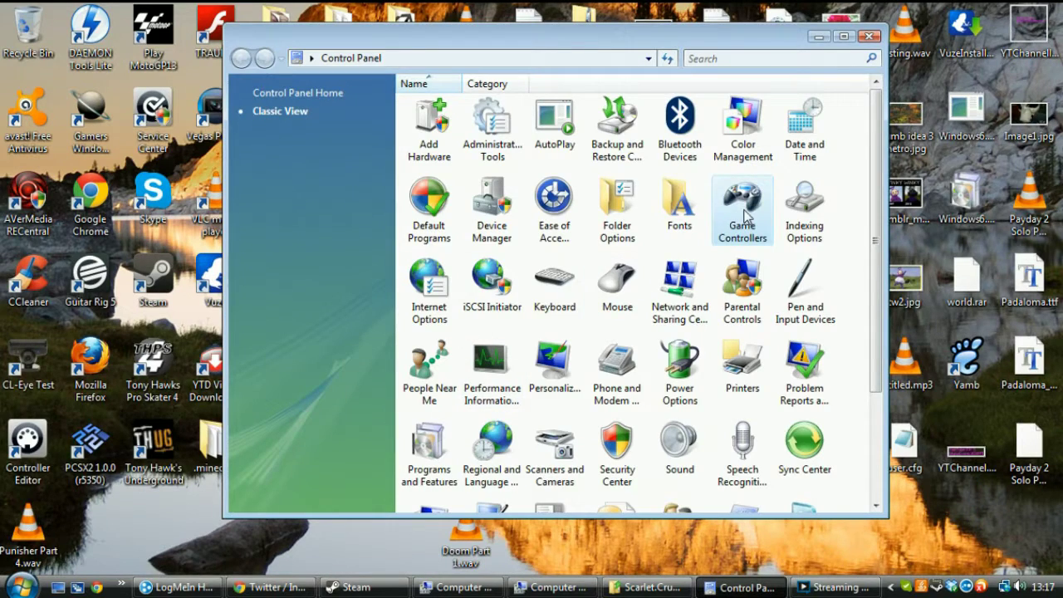
double_click(759, 197)
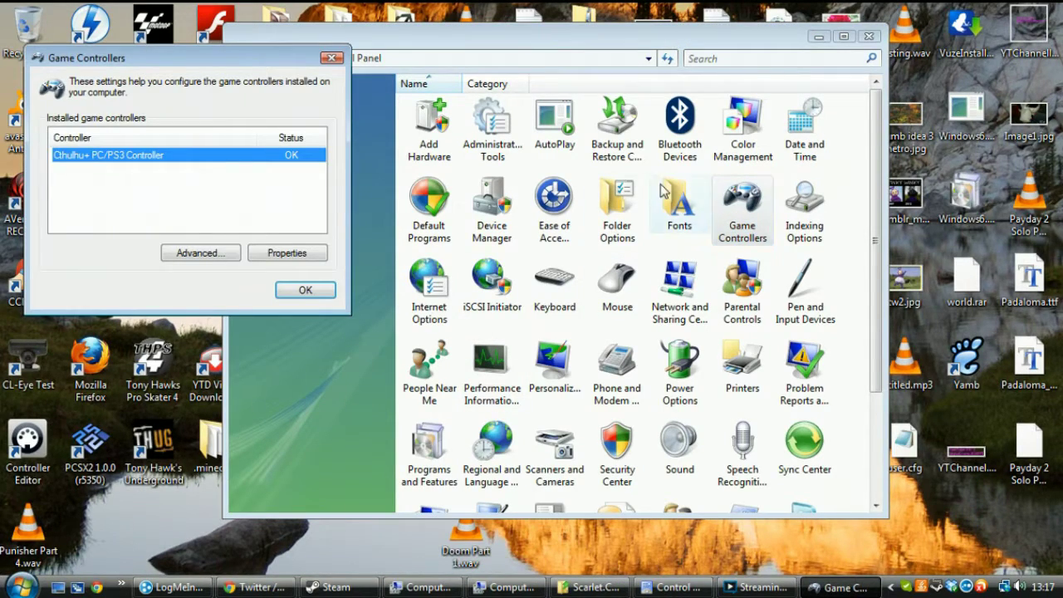
left_click(151, 183)
left_click(191, 181)
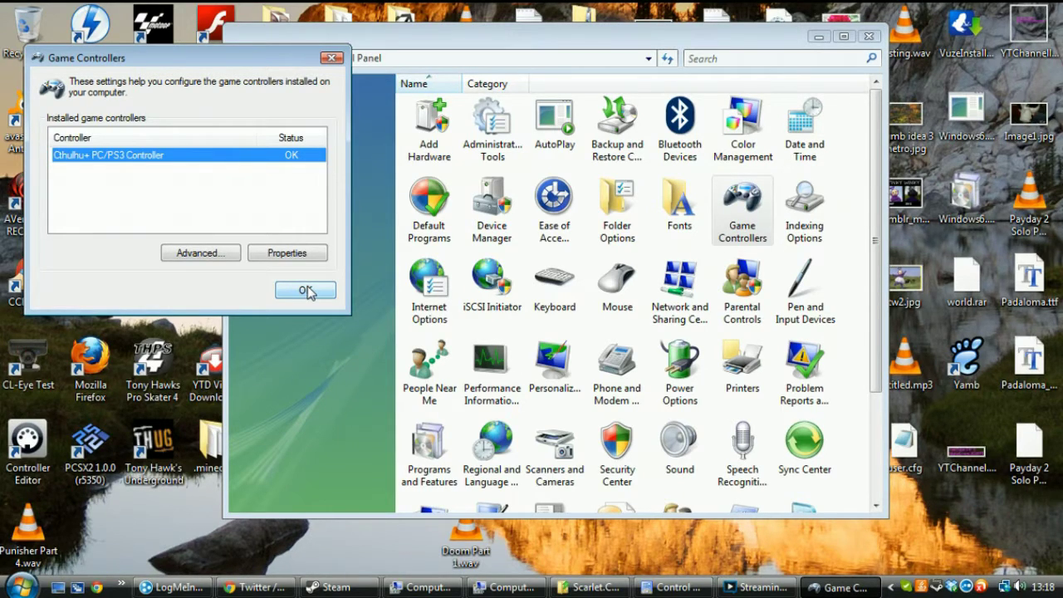
left_click(305, 290)
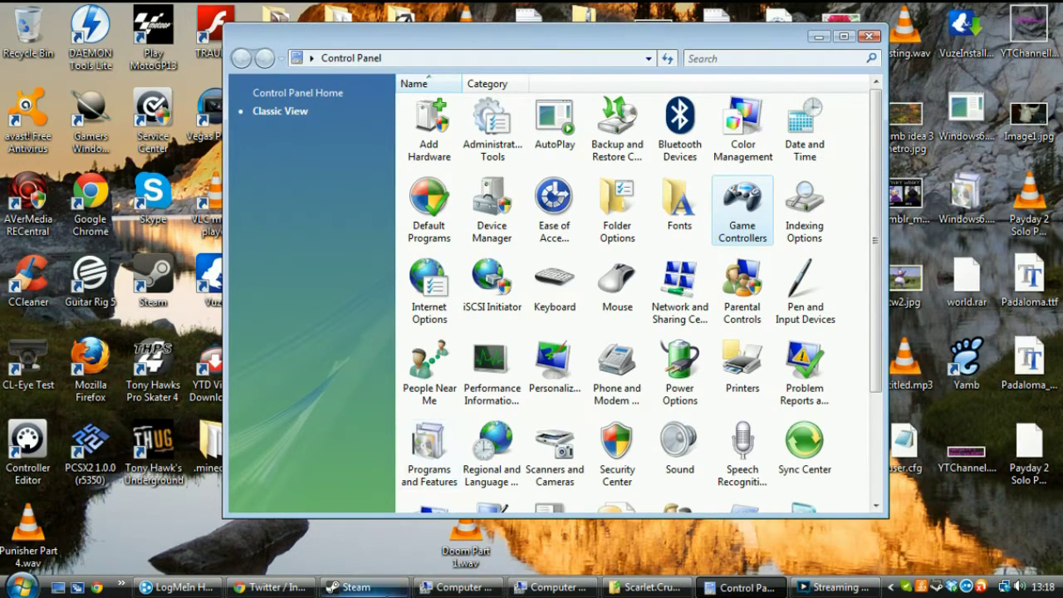
Switch to Steam, launch Skullgirls Beta from the library and continue past the title screen.
key("alt+Tab")
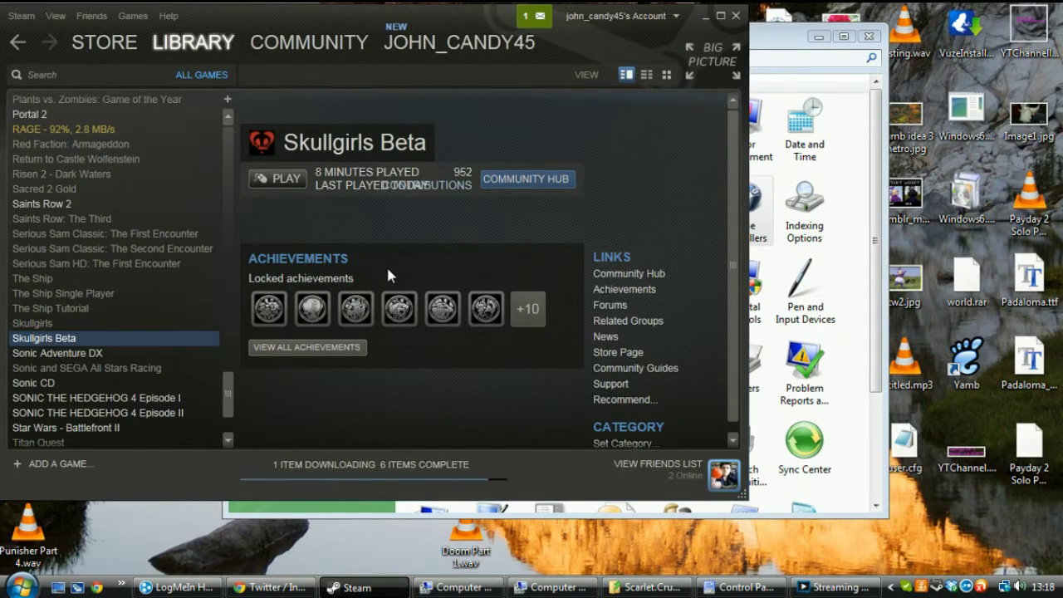
left_click(278, 181)
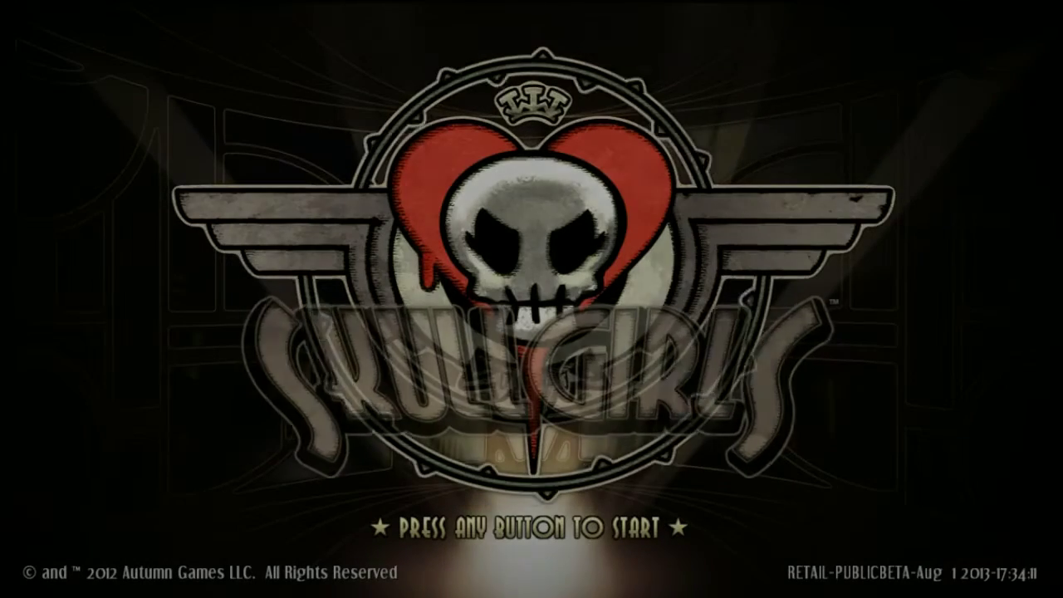
key("Return")
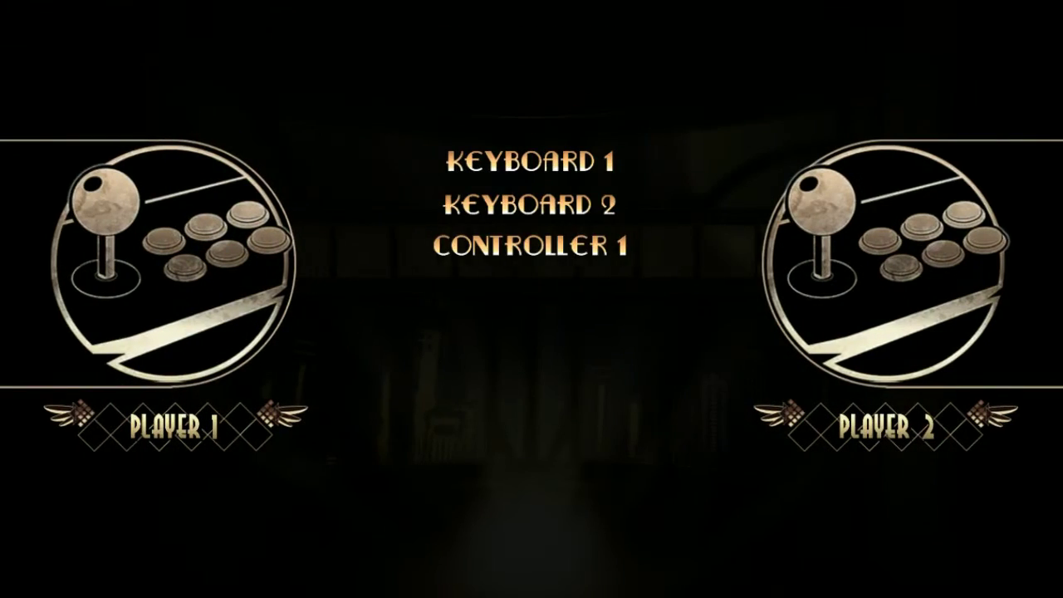
Assign Controller 1 to Player 1 on the Skullgirls controller selection screen.
key("Left")
key("Right")
key("Left")
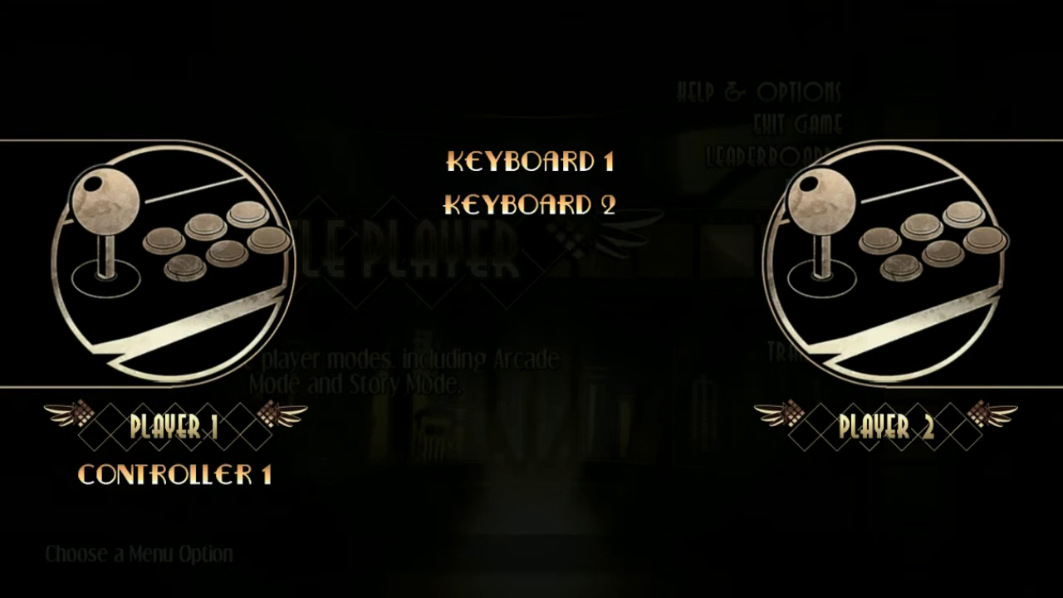
Leave the controller selection, open the Controls configuration under Help & Options and start Config All for Player 1.
key("Right")
key("Right")
key("Escape")
key("Down")
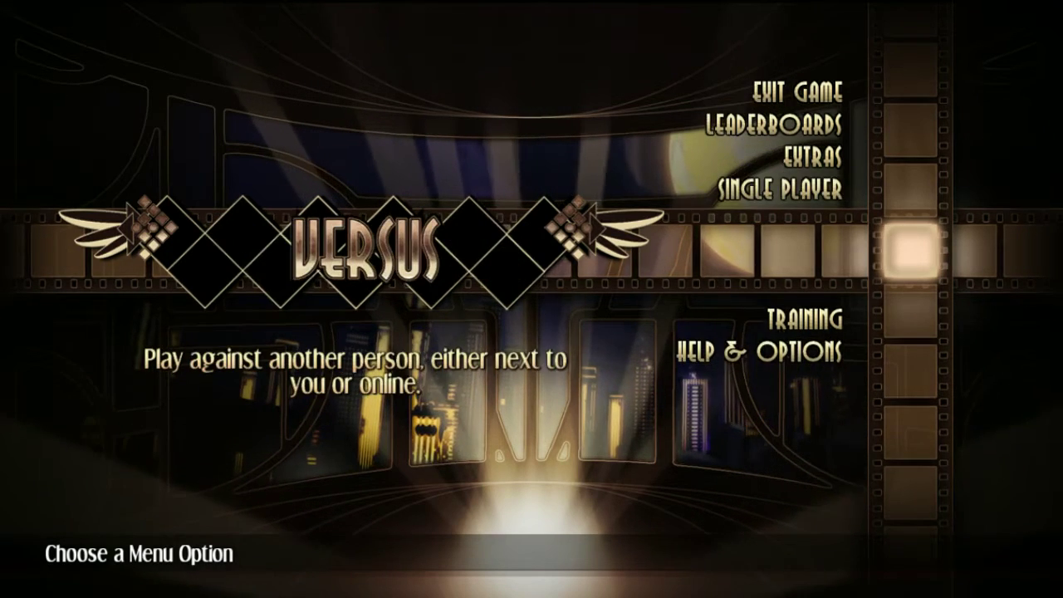
key("Down")
key("Down")
key("Return")
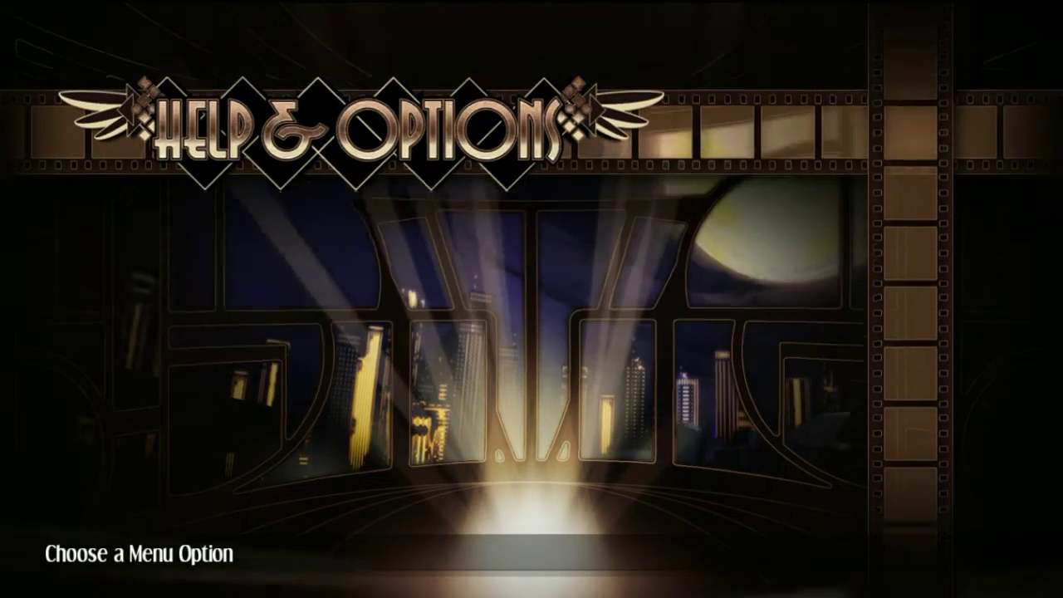
key("Return")
key("Return")
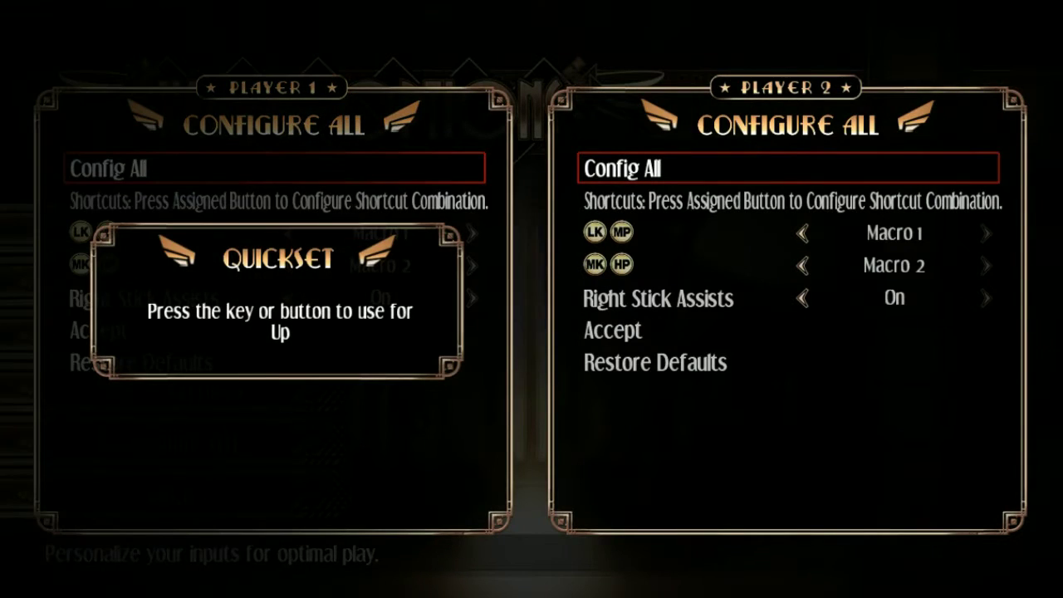
Assign Player 1's four directions, three punches and three kicks in the Quickset sequence.
key("Up")
key("Down")
key("Left")
key("Right")
key("a")
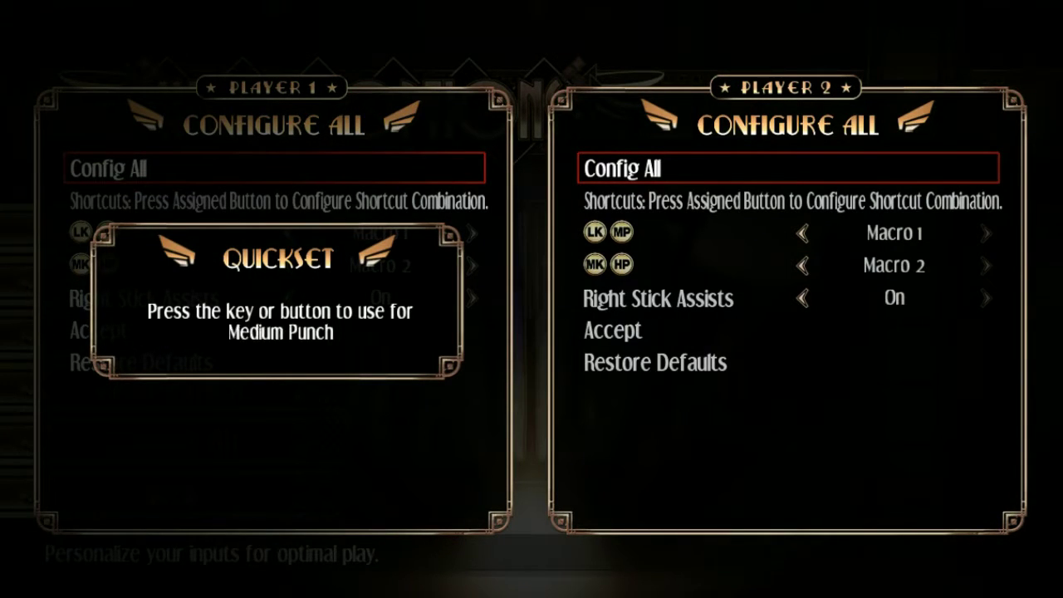
key("s")
key("d")
key("z")
key("x")
key("c")
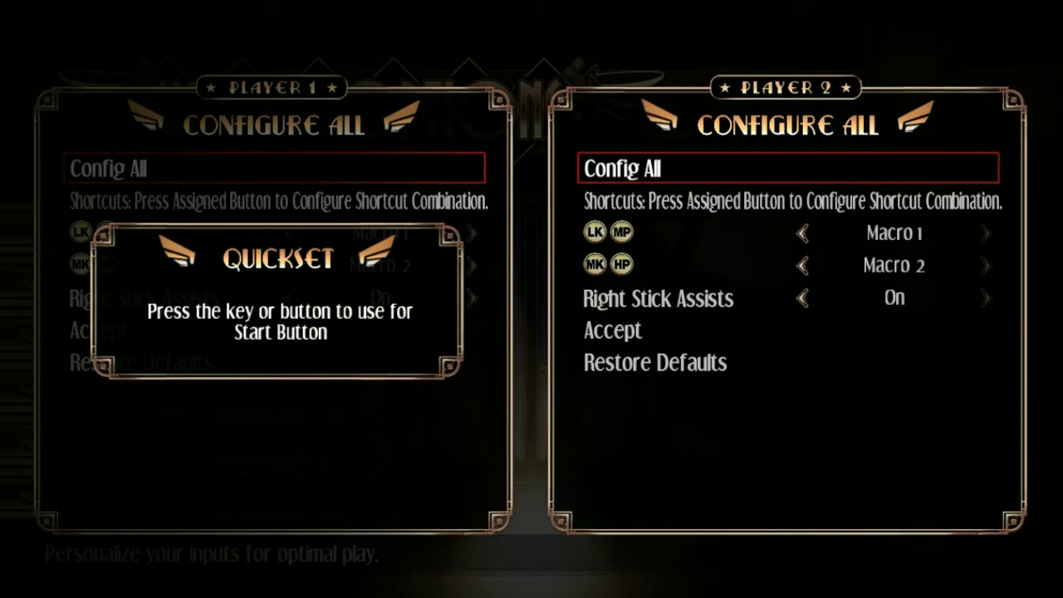
Assign Player 1's Start Button, skip the macro and right analog bindings, and leave the control configuration.
key("Return")
key("BackSpace")
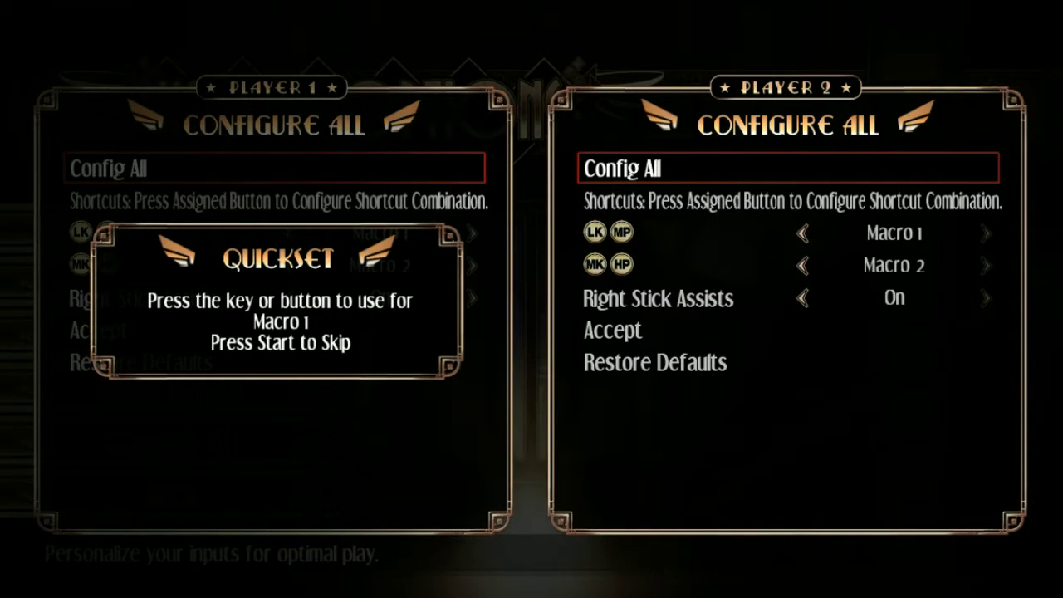
key("Return")
key("Return")
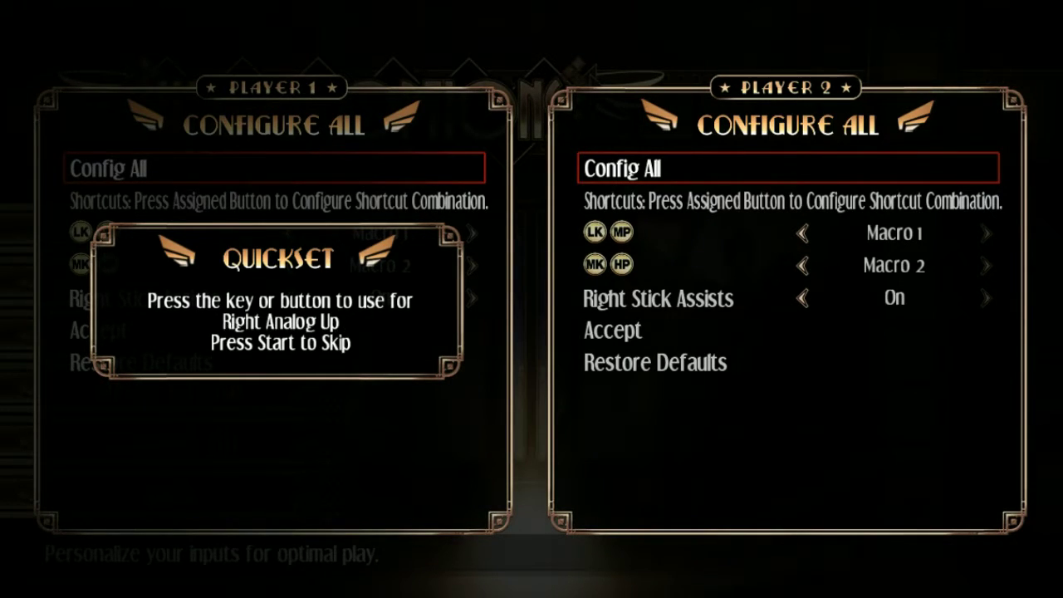
key("Return")
key("Escape")
Test the new controls by moving through the Help & Options entries, and return to the main menu.
key("Down")
key("Down")
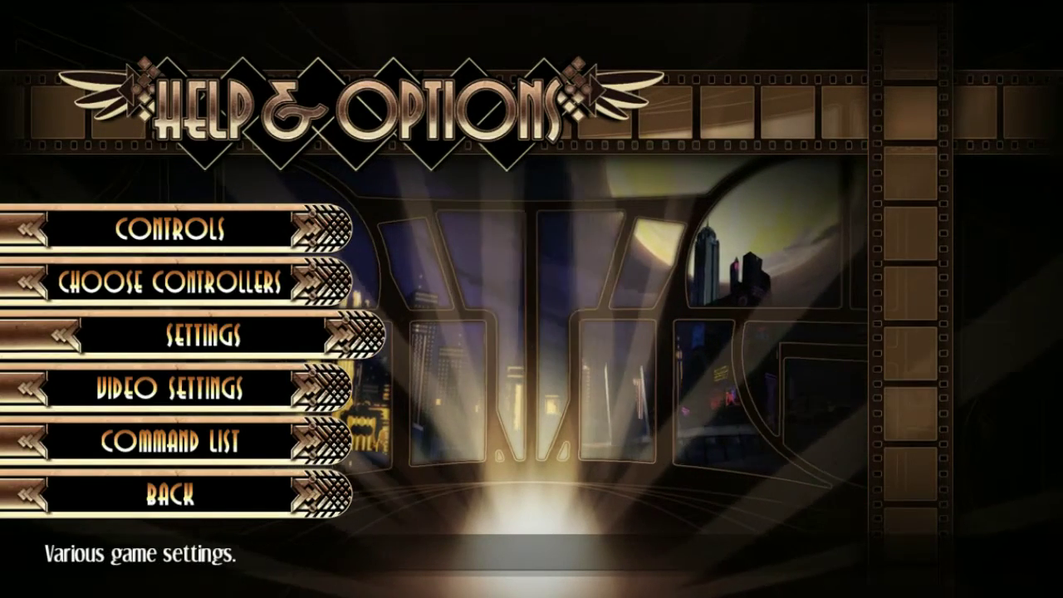
key("Up")
key("Up")
key("Down")
key("Down")
key("Down")
key("Down")
key("Down")
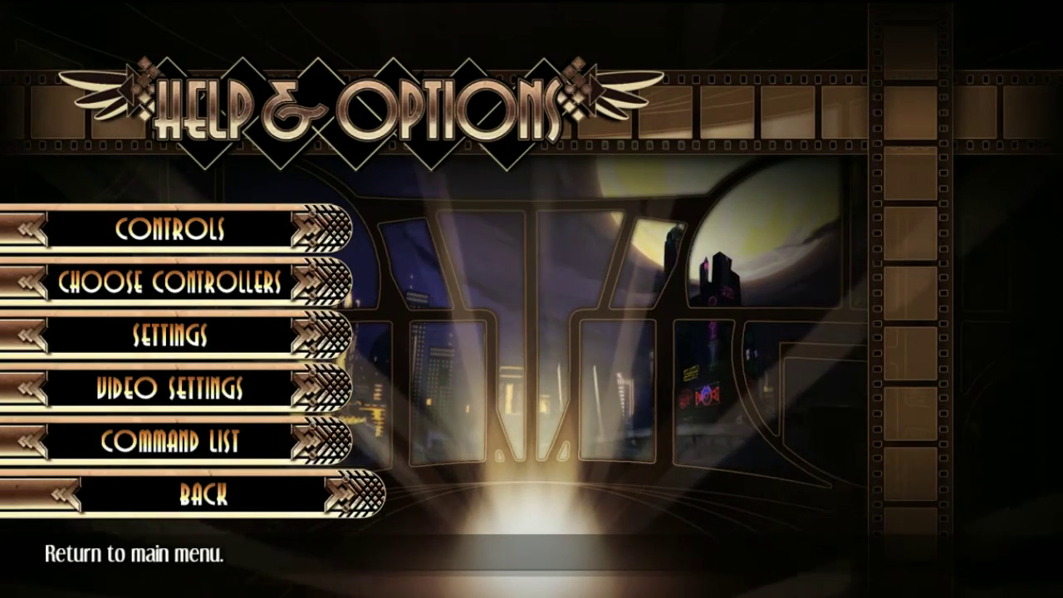
key("Return")
Open the Training Room options from the Training section.
key("Up")
key("Return")
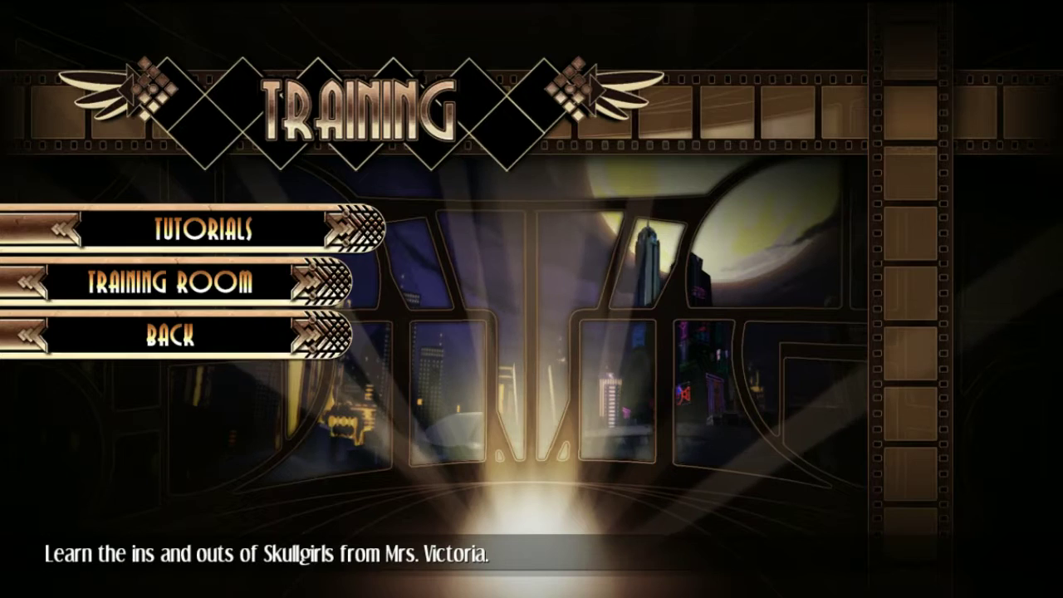
key("Down")
key("Return")
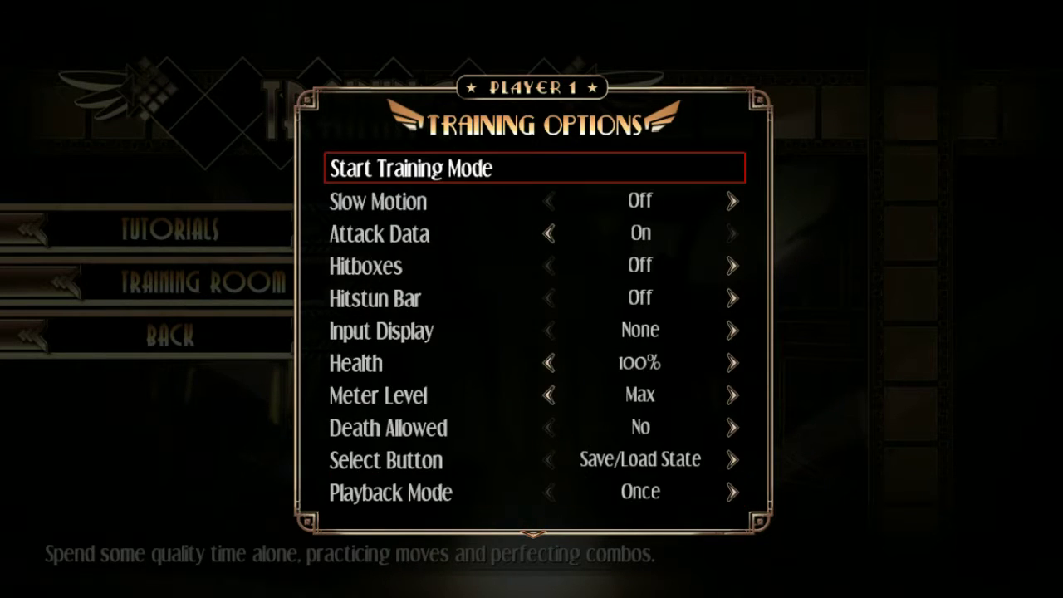
Close the training options, return to the main menu and exit Skullgirls Beta.
key("Escape")
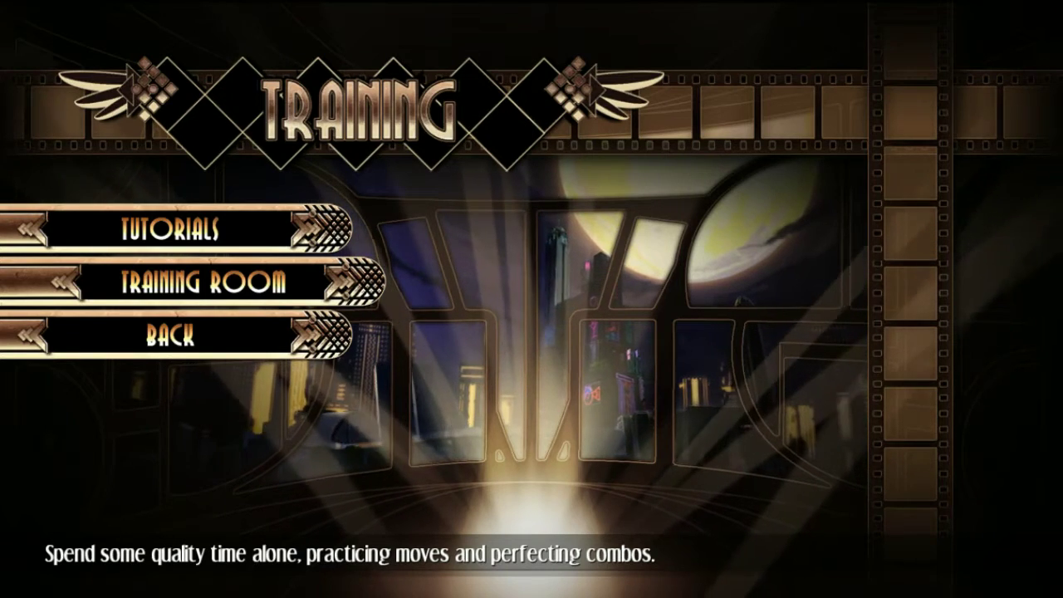
key("Down")
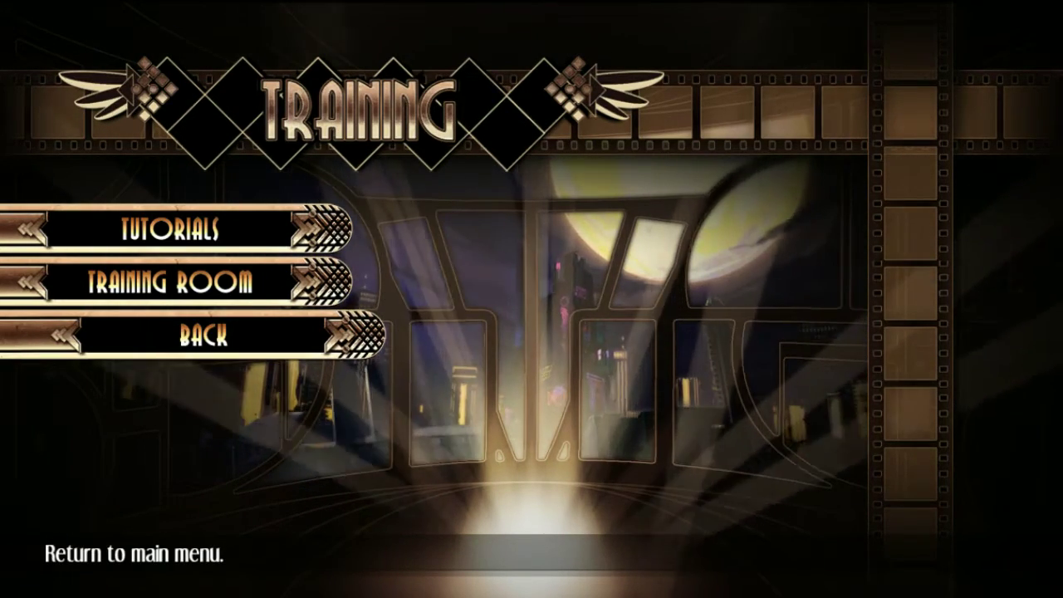
key("Return")
key("Down")
key("Down")
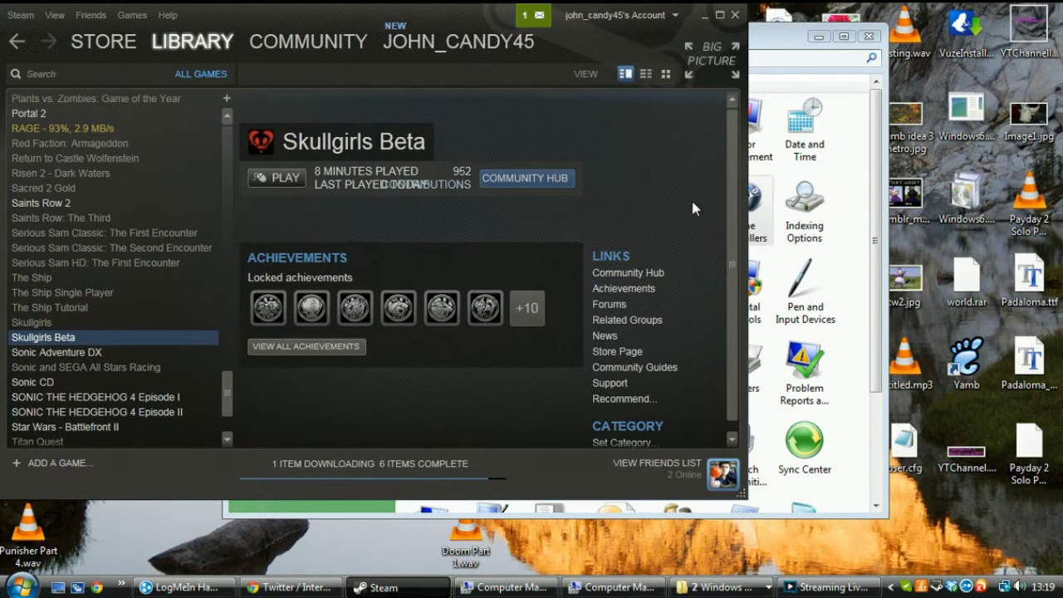
Open Game Controllers from Control Panel to check the installed controllers, and bring up the Scarlet.Crush Productions folder.
double_click(757, 209)
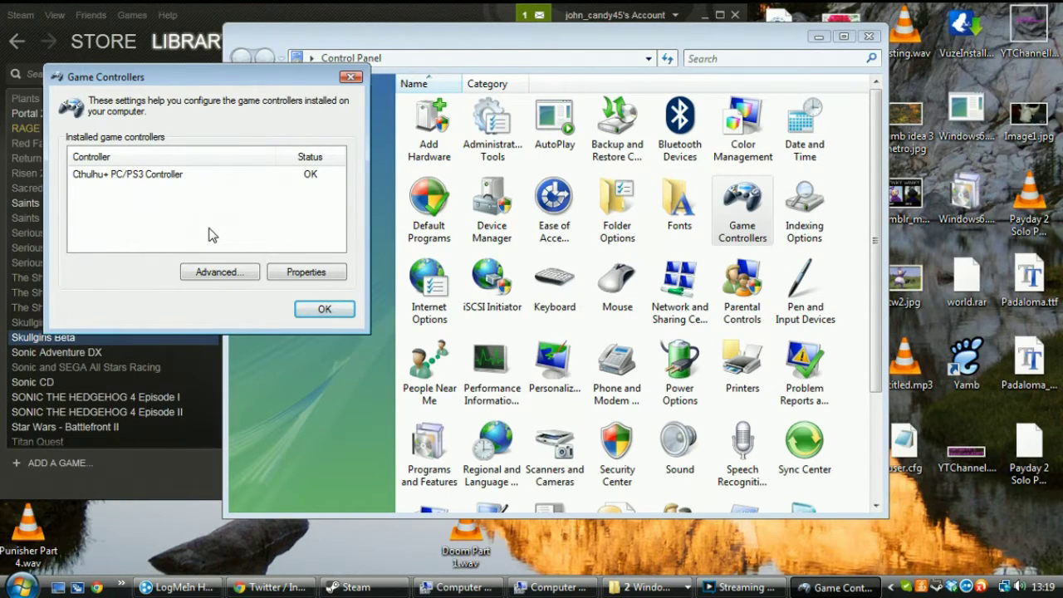
key("Down")
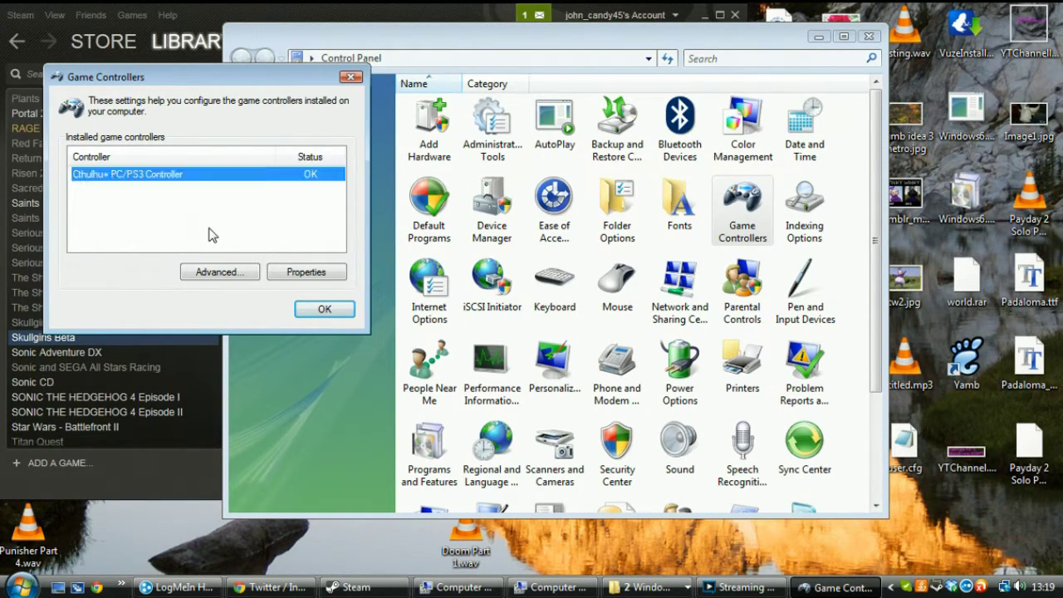
left_click(127, 204)
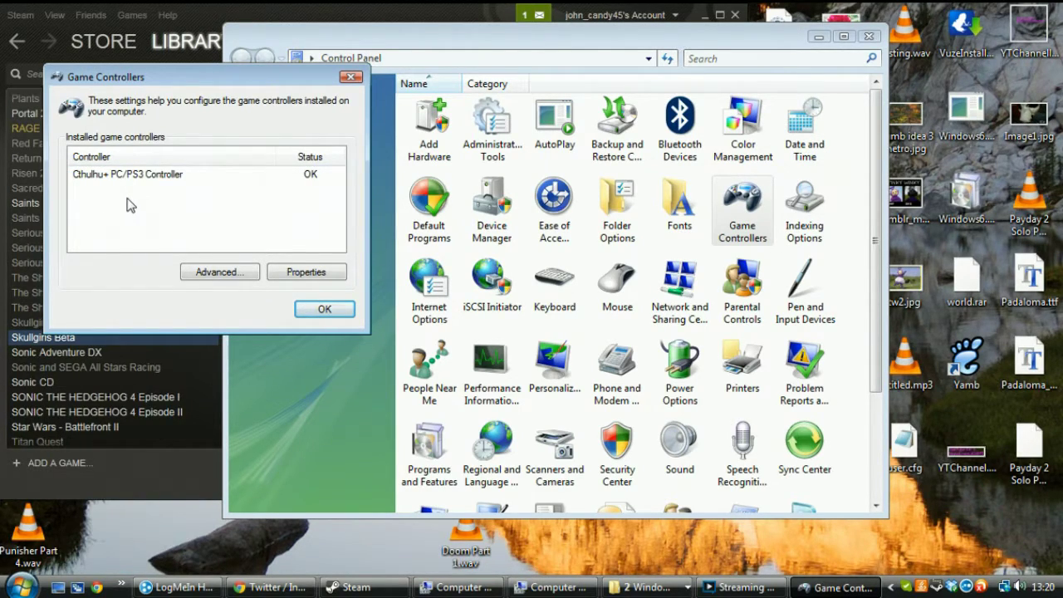
key("Down")
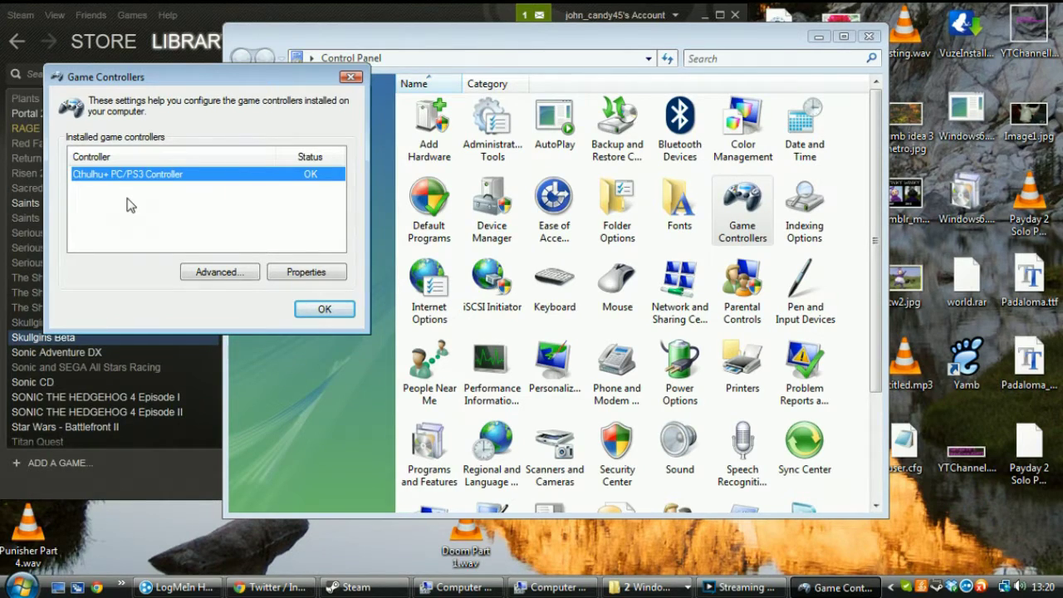
left_click(669, 588)
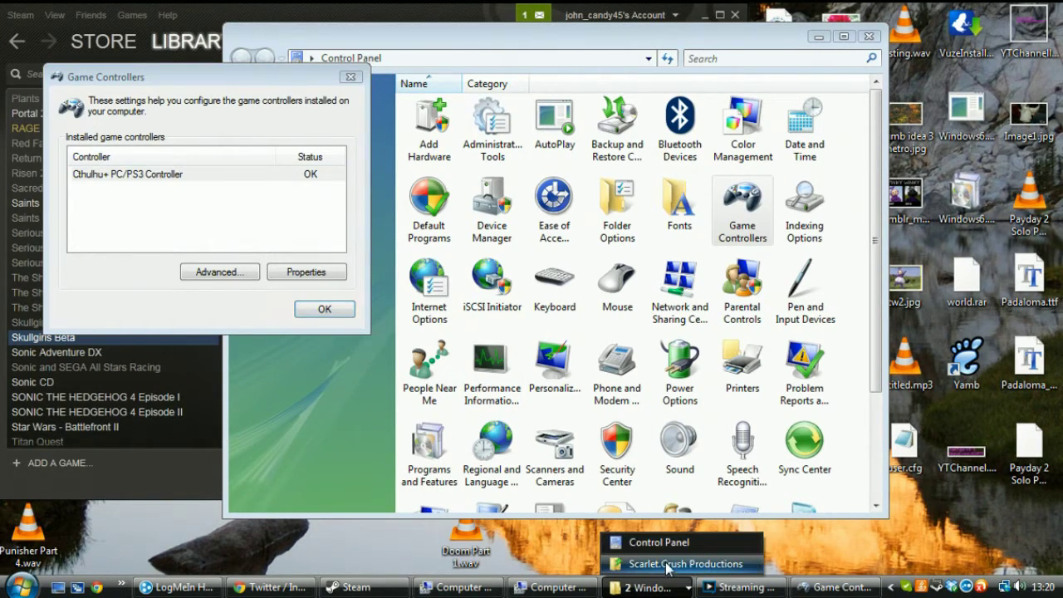
left_click(669, 565)
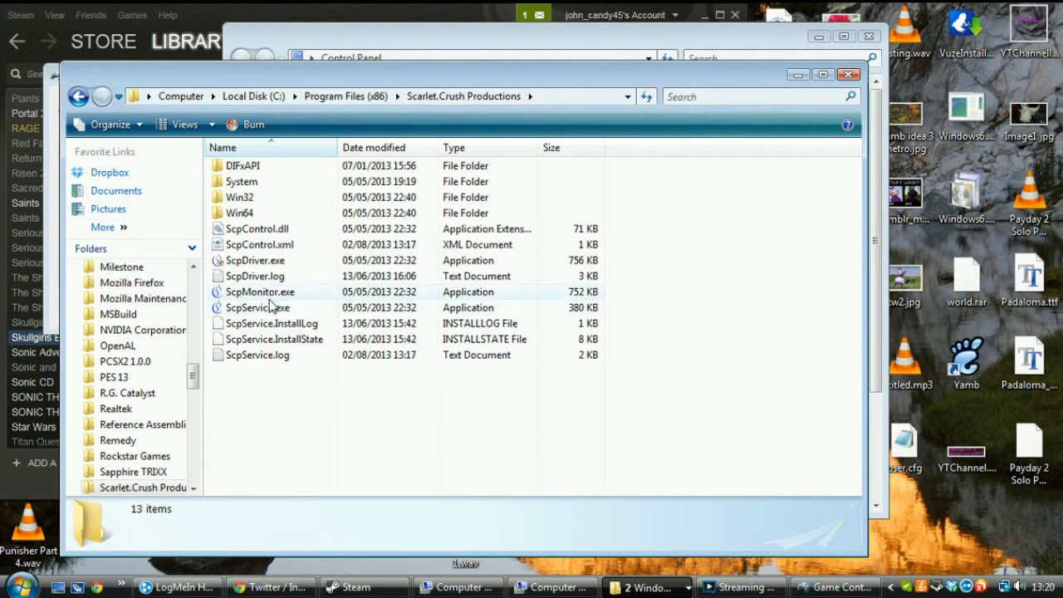
Switch to Computer Management, start the SCP DS3 Service and minimise the window.
left_click(550, 587)
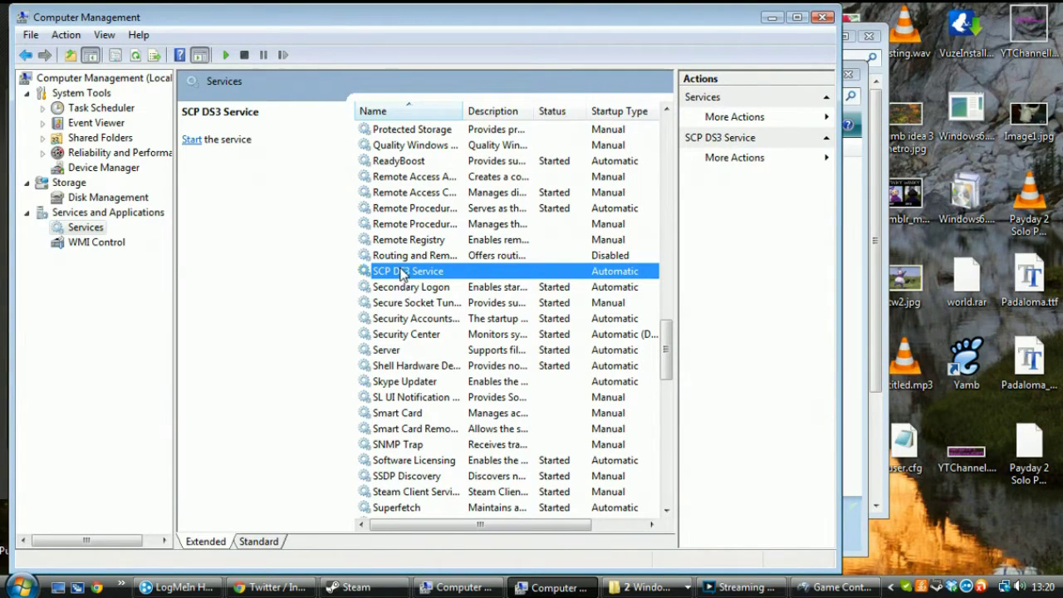
right_click(403, 274)
left_click(436, 279)
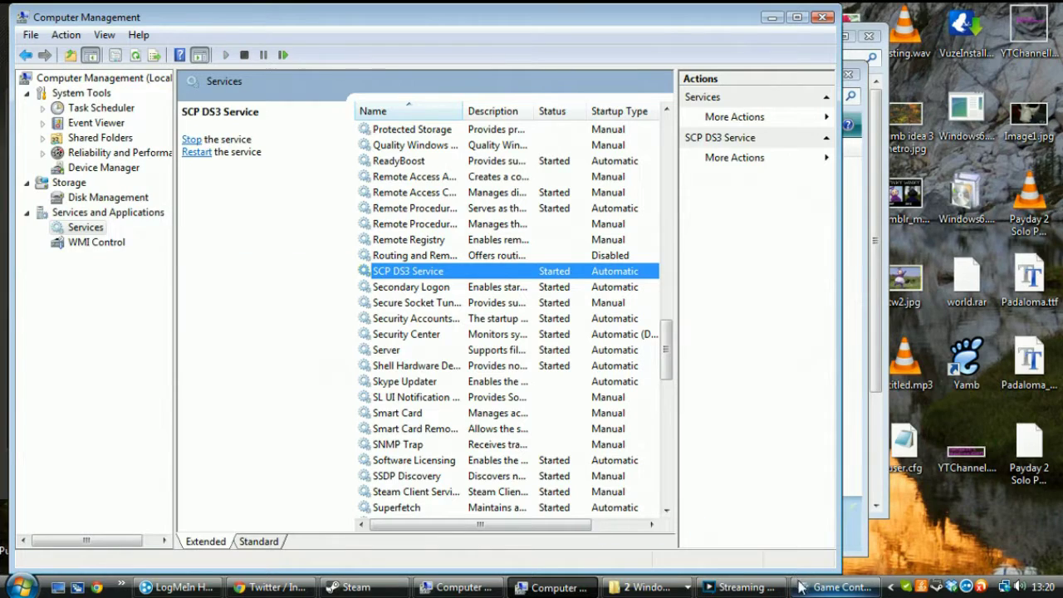
left_click(771, 16)
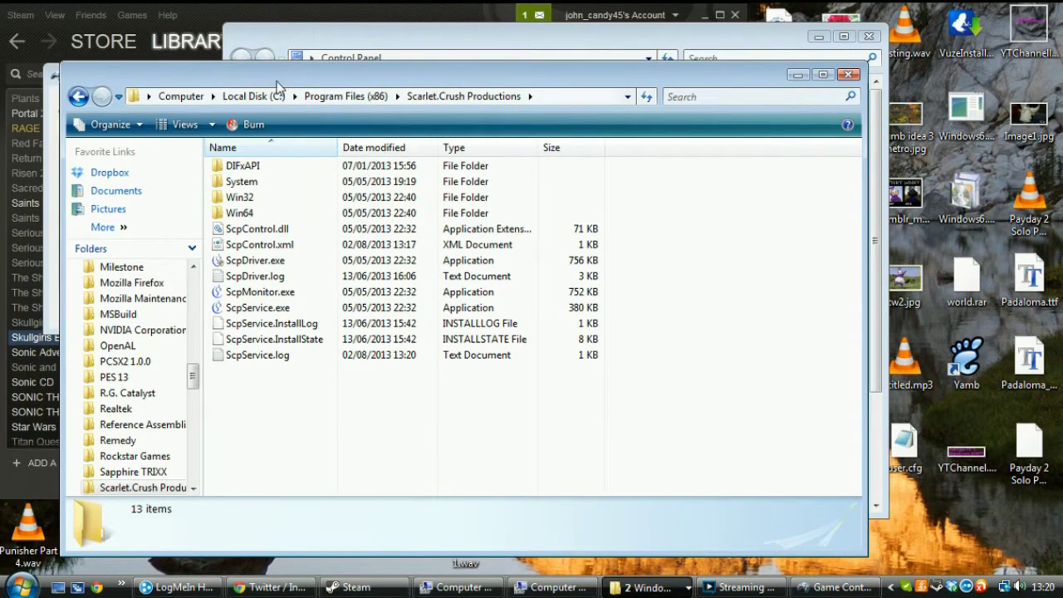
Minimise the Scarlet.Crush Productions folder and select Controller (XBOX 360 For Windows) among the installed game controllers.
left_click(797, 74)
left_click(141, 227)
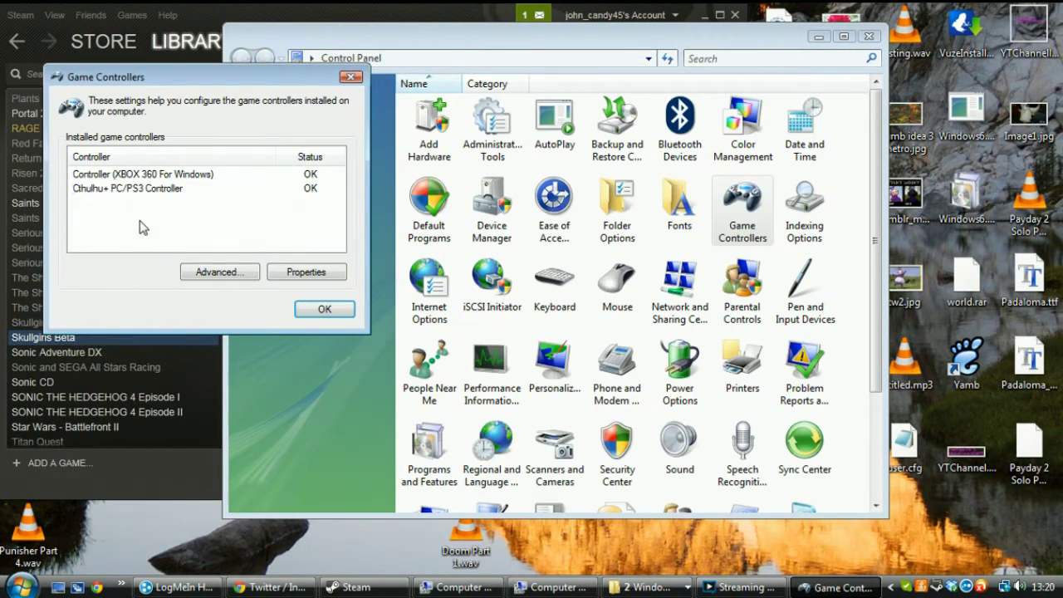
left_click(260, 171)
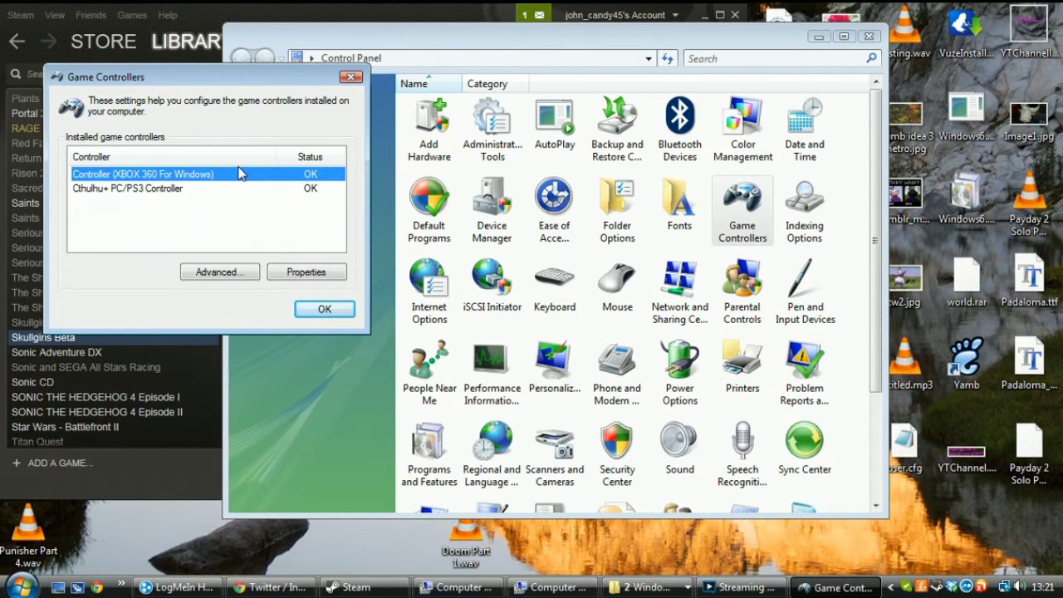
Switch back to Computer Management and stop the SCP DS3 Service.
left_click(554, 587)
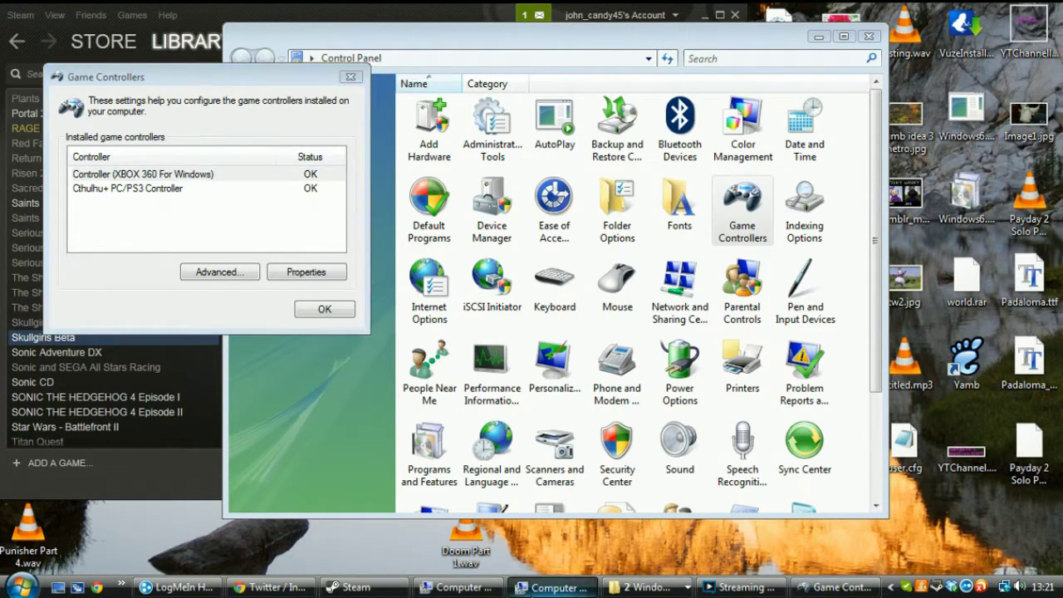
right_click(379, 274)
left_click(415, 300)
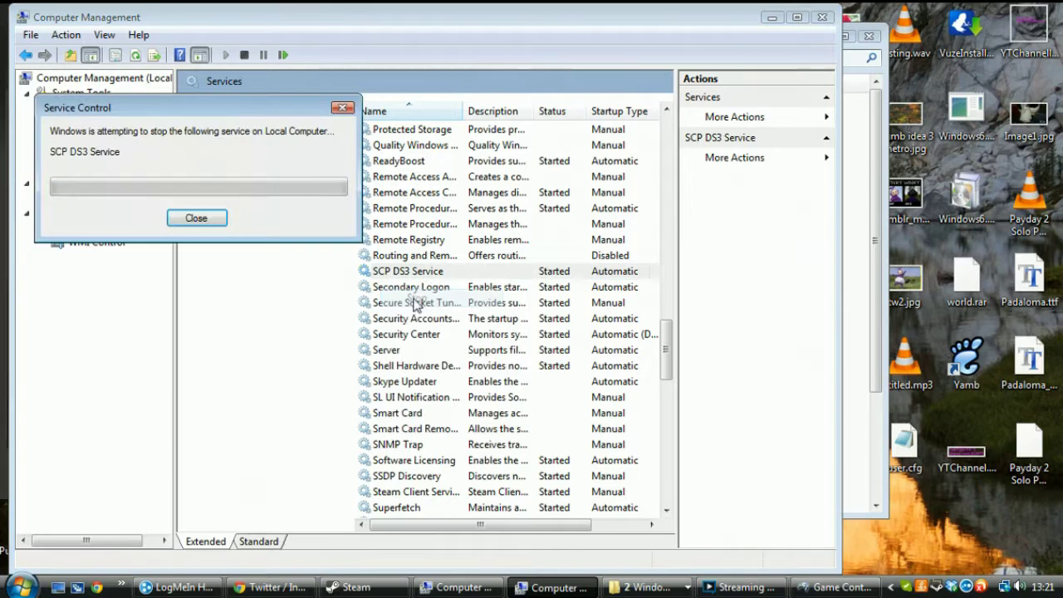